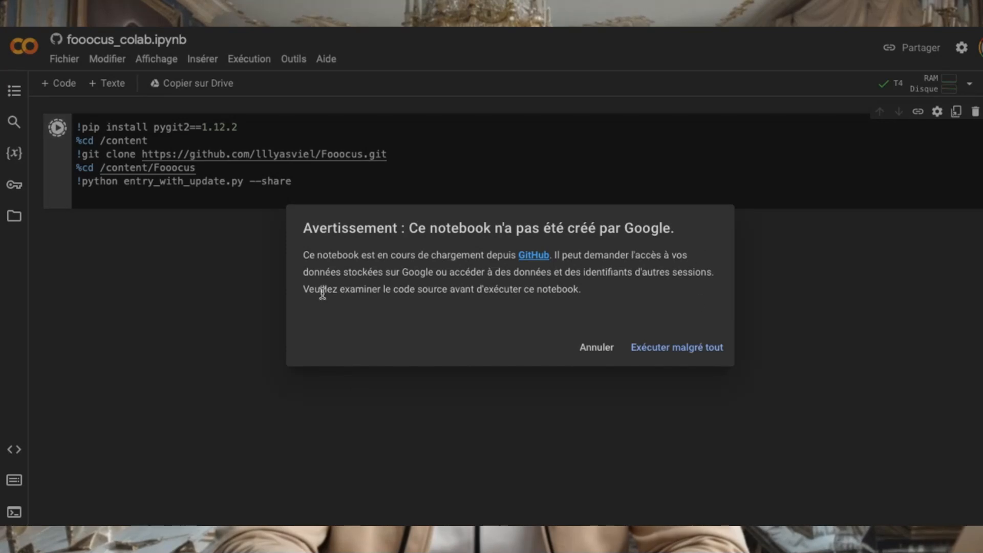
# Step: Run the Fooocus notebook despite the warning and open its public gradio.live link once the app has started
pyautogui.click(681, 348)
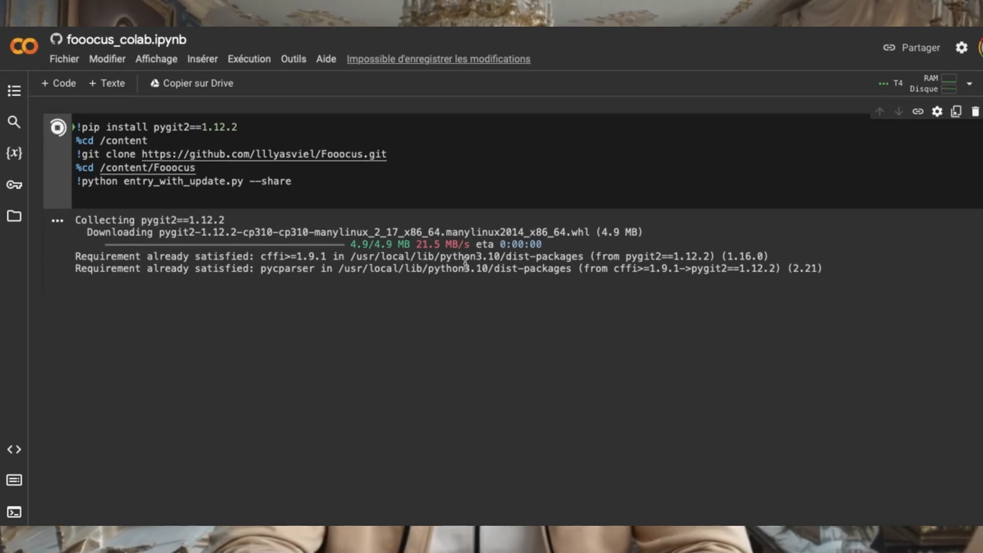
pyautogui.scroll(-1, 466, 281)
pyautogui.scroll(1, 467, 282)
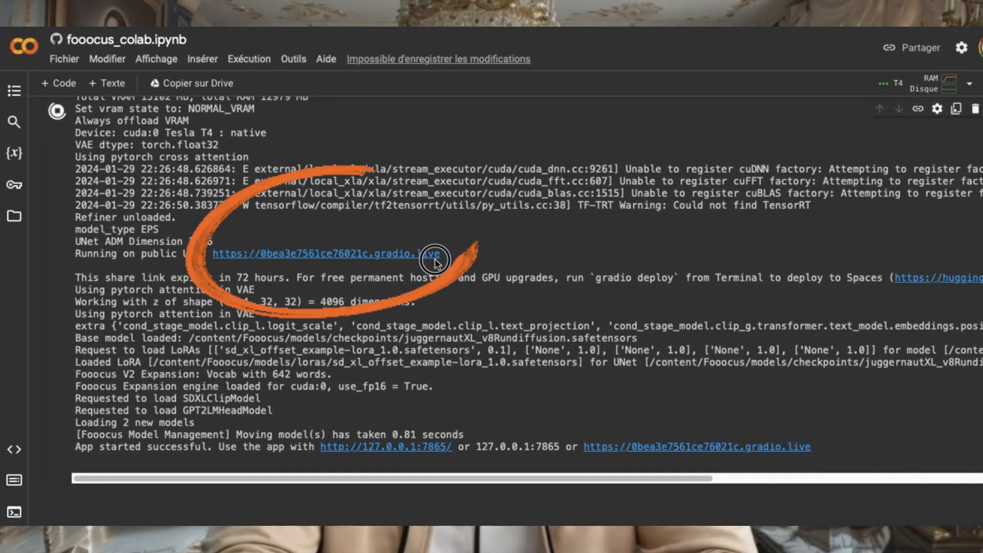
pyautogui.click(323, 255)
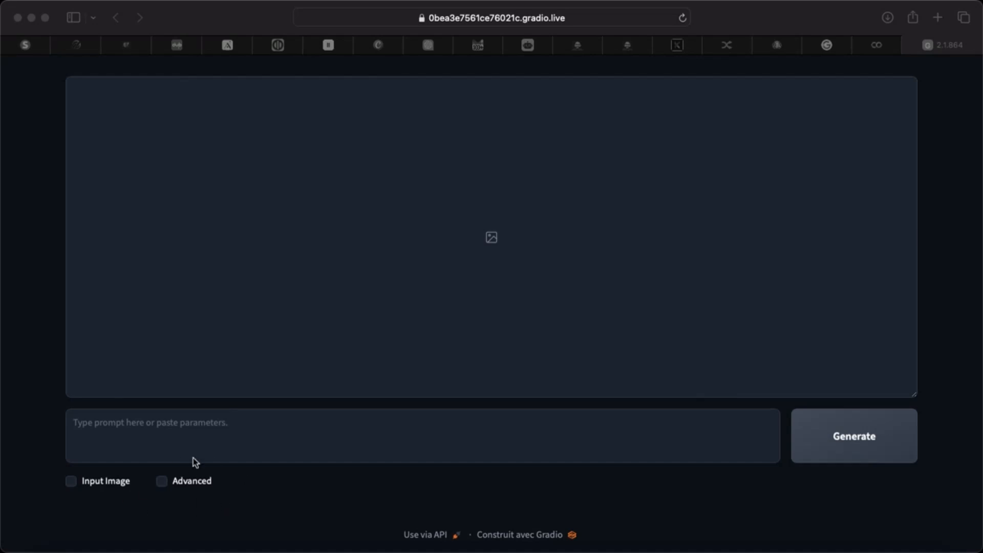
# Step: Show the advanced options and look through the performance, aspect ratio and image number settings
pyautogui.click(164, 484)
pyautogui.click(163, 482)
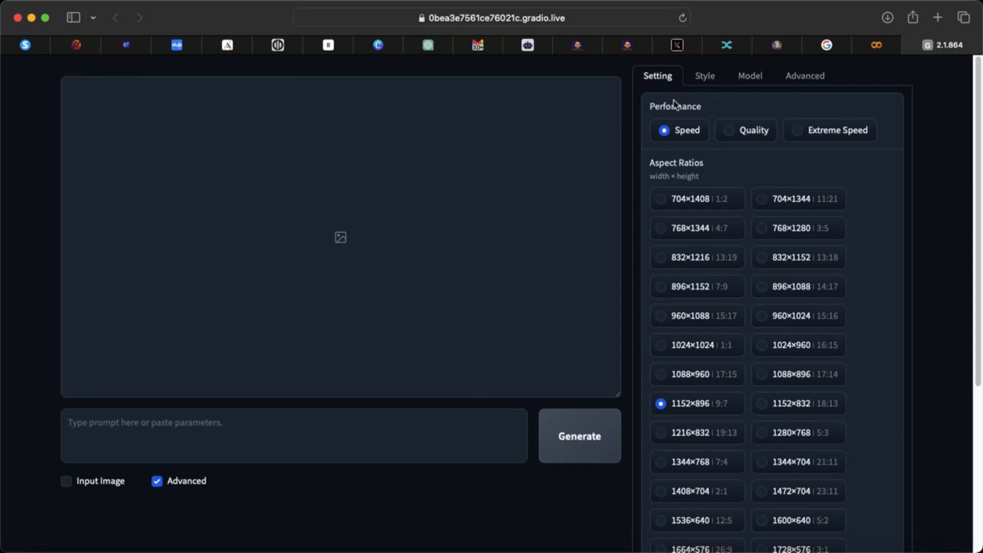
pyautogui.scroll(-5, 740, 317)
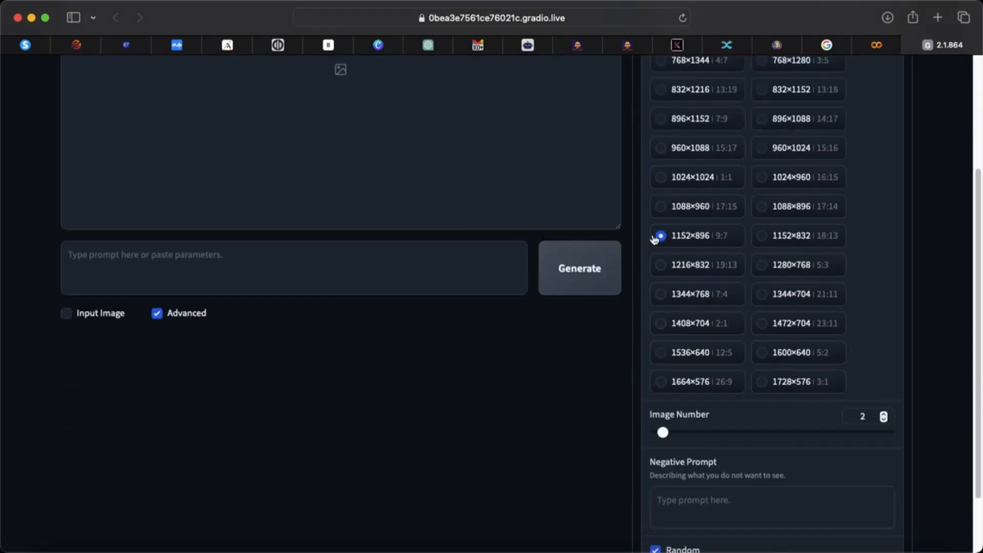
pyautogui.scroll(2, 840, 314)
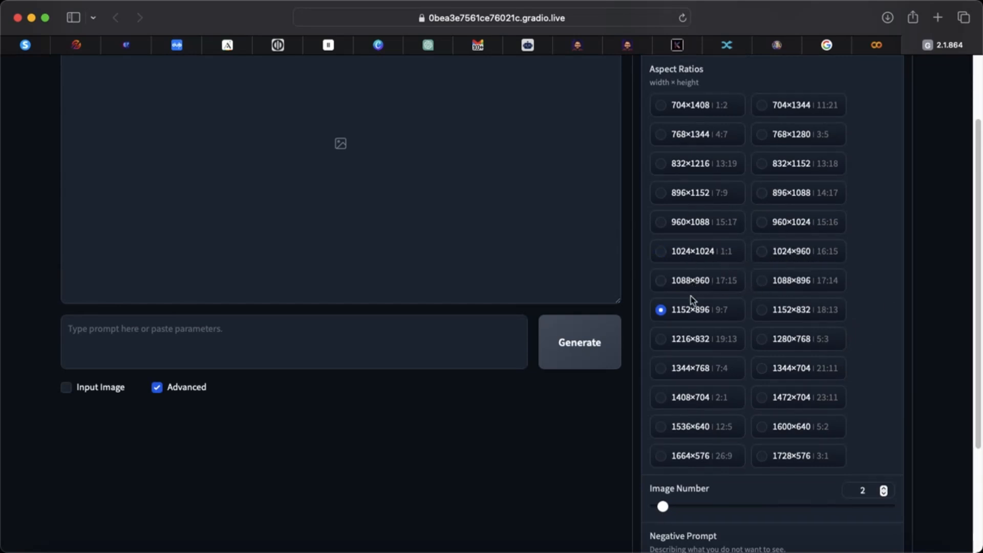
# Step: Choose the 1024×960 aspect ratio and set the number of images to 4
pyautogui.click(763, 254)
pyautogui.scroll(-2, 742, 318)
pyautogui.moveTo(663, 441); pyautogui.dragTo(678, 441)
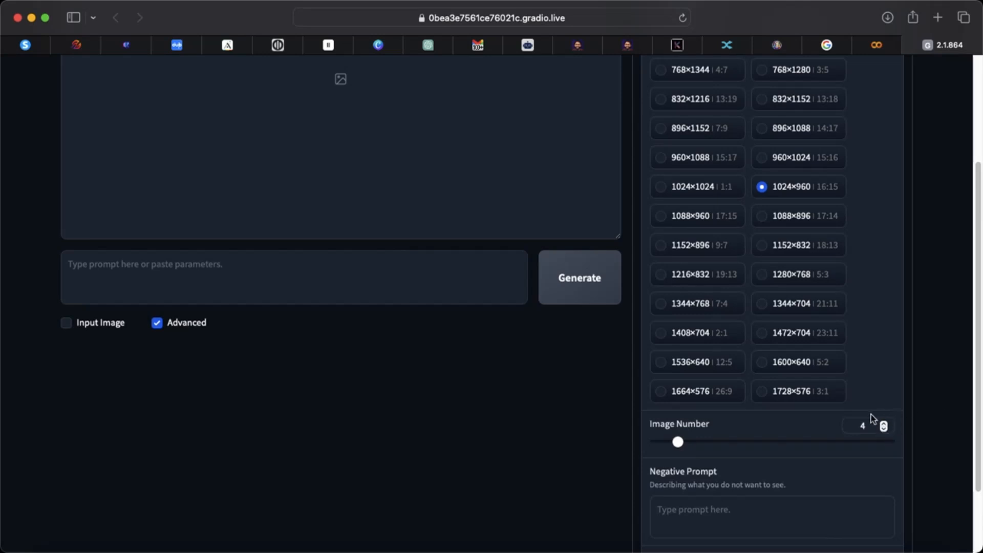
# Step: Enter "no 6 fingers" as the negative prompt
pyautogui.scroll(-3, 840, 442)
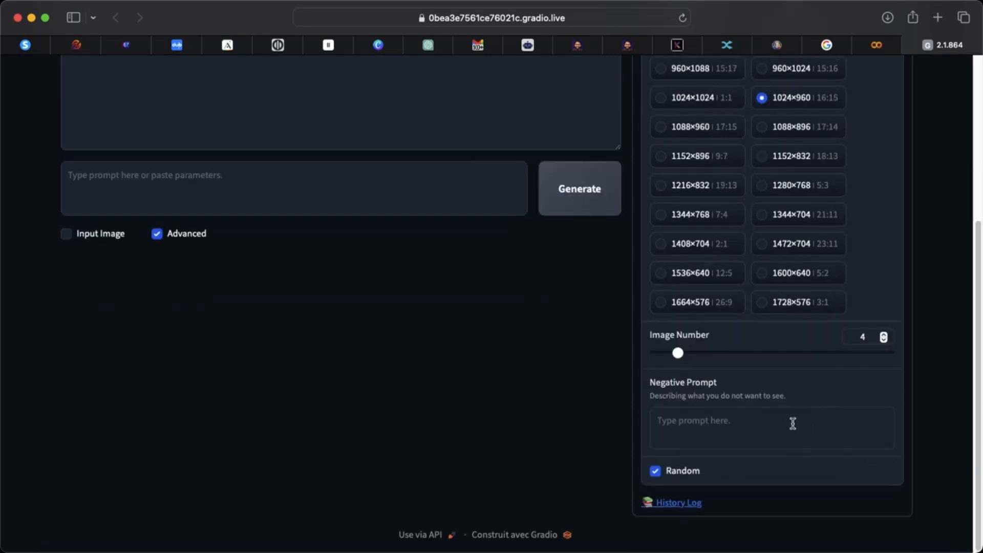
pyautogui.click(687, 421)
pyautogui.write('no')
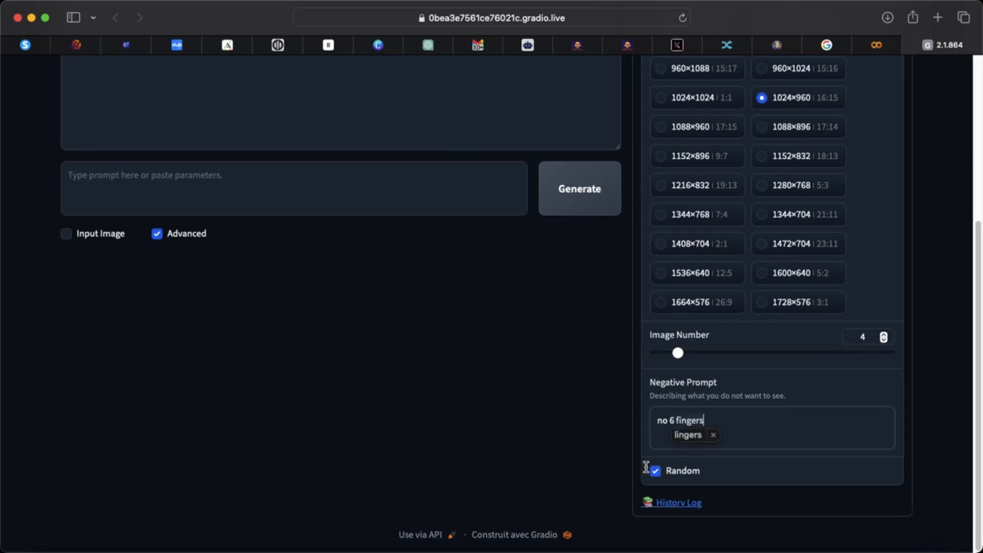
pyautogui.click(713, 434)
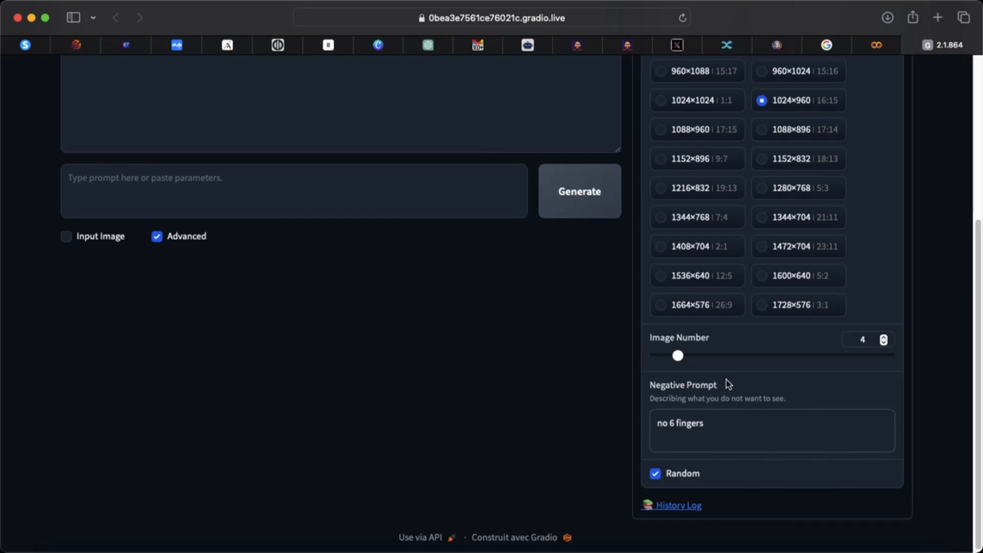
# Step: Enable the Fooocus Photograph style and disable Fooocus Sharp, Fooocus V2 and Fooocus Enhance
pyautogui.scroll(5, 728, 384)
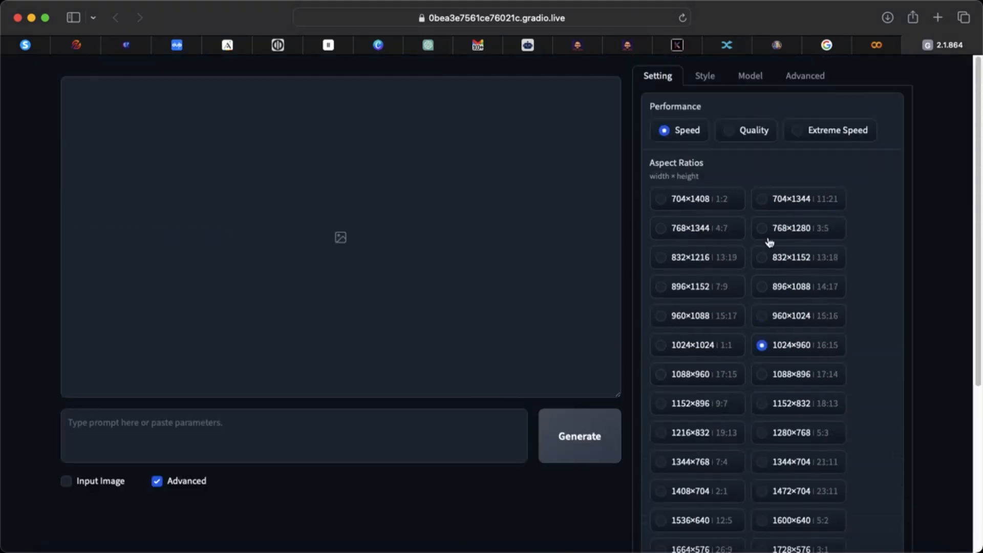
pyautogui.click(705, 76)
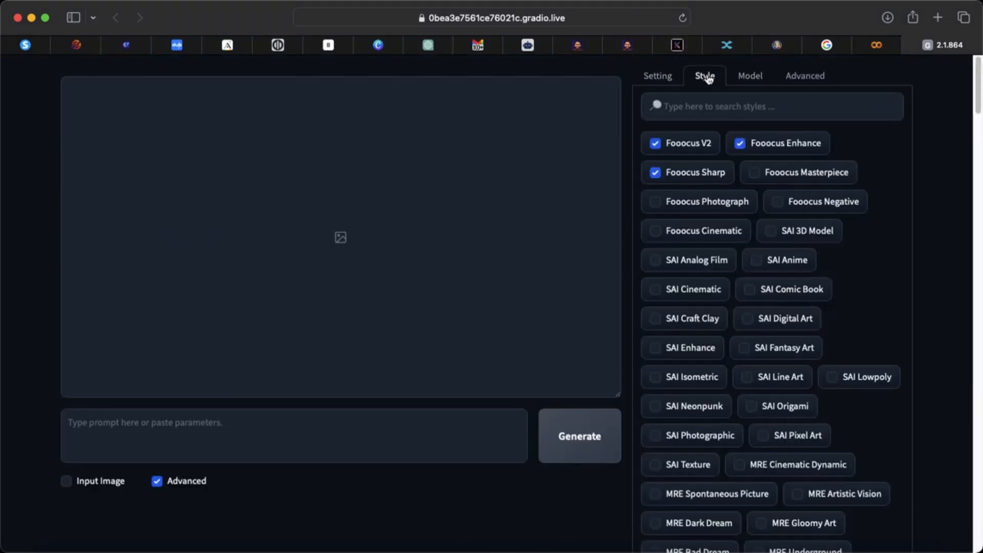
pyautogui.moveTo(698, 147)
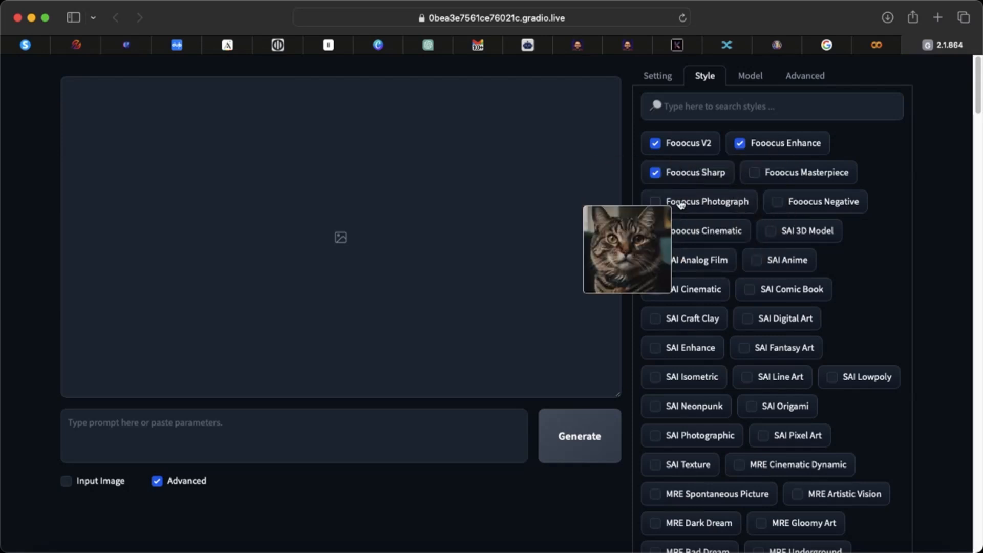
pyautogui.click(655, 202)
pyautogui.click(654, 172)
pyautogui.click(654, 143)
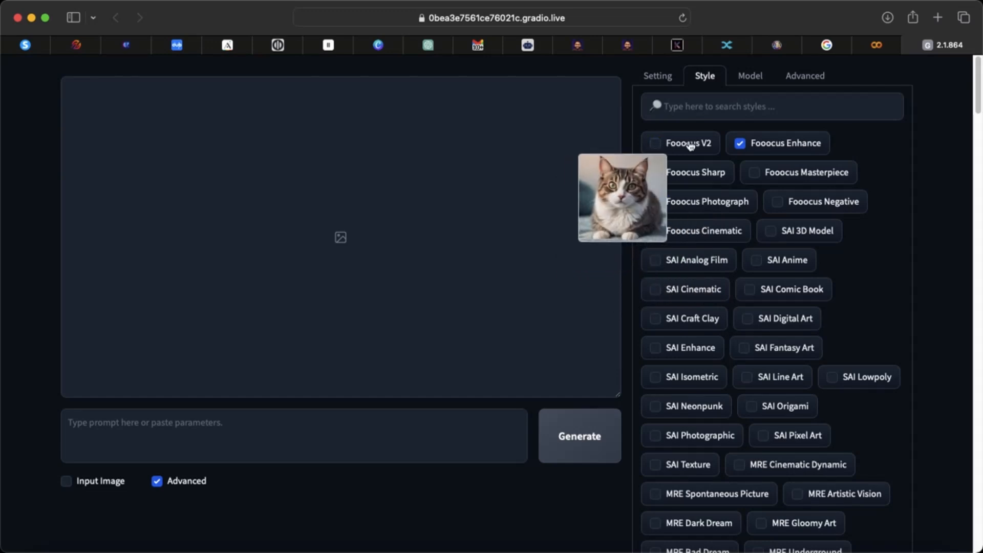
pyautogui.click(741, 144)
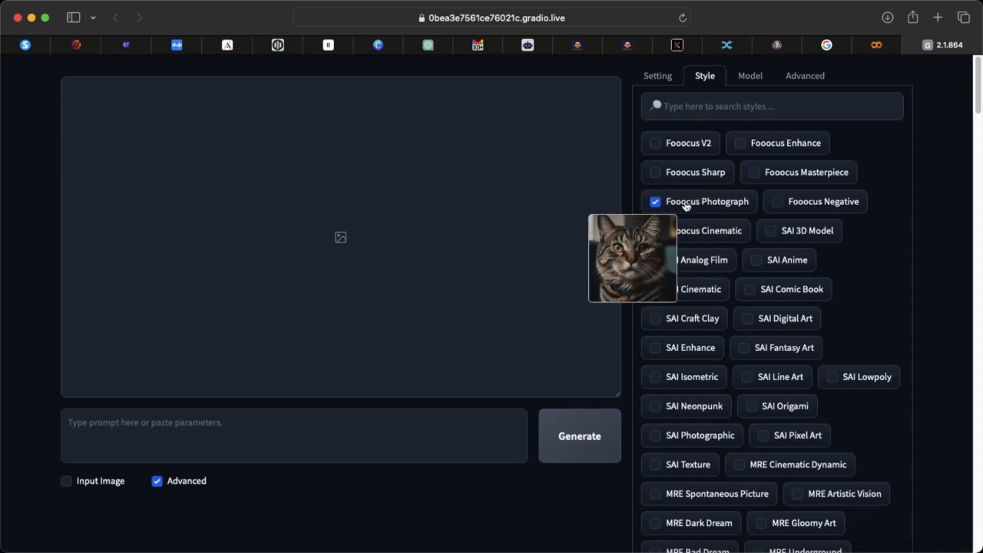
# Step: Set the guidance scale to 4.92 and the image sharpness to 4.054
pyautogui.scroll(-15, 719, 287)
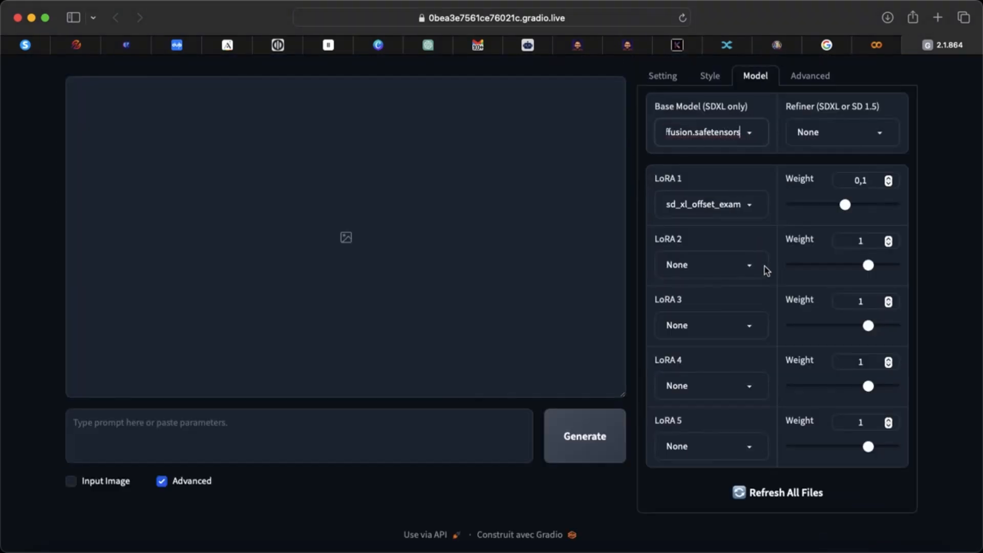
pyautogui.click(822, 77)
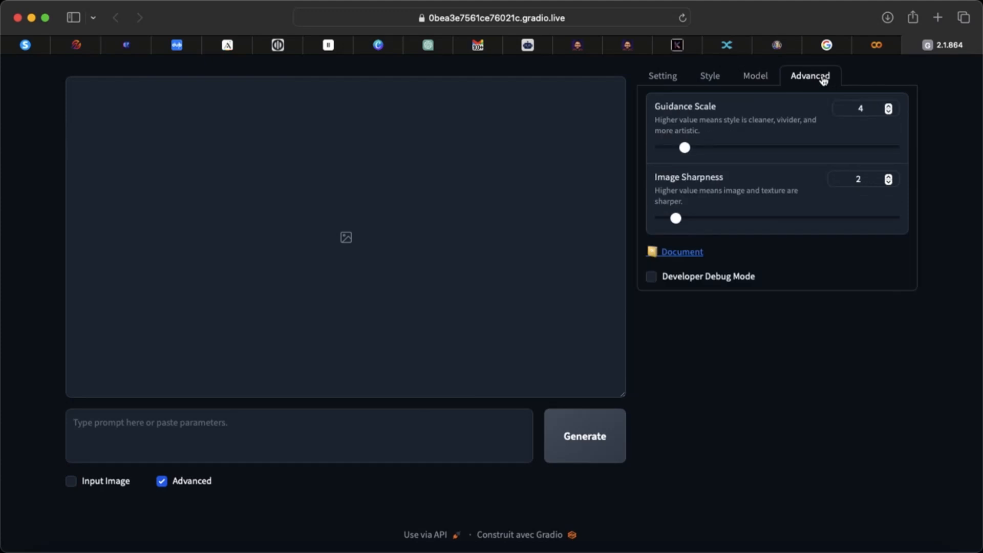
pyautogui.moveTo(686, 152)
pyautogui.mouseDown()
pyautogui.moveTo(734, 150)
pyautogui.moveTo(694, 152)
pyautogui.mouseUp()
pyautogui.moveTo(681, 220); pyautogui.dragTo(693, 224)
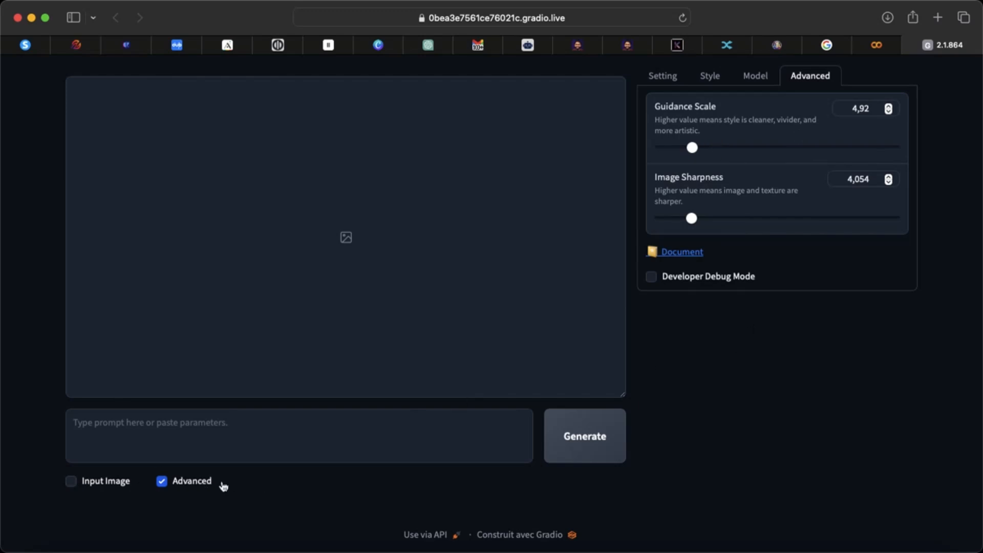
# Step: Copy the young DJ prompt from the open Leonardo.ai image page into the Fooocus prompt and generate the images
pyautogui.click(157, 435)
pyautogui.click(783, 45)
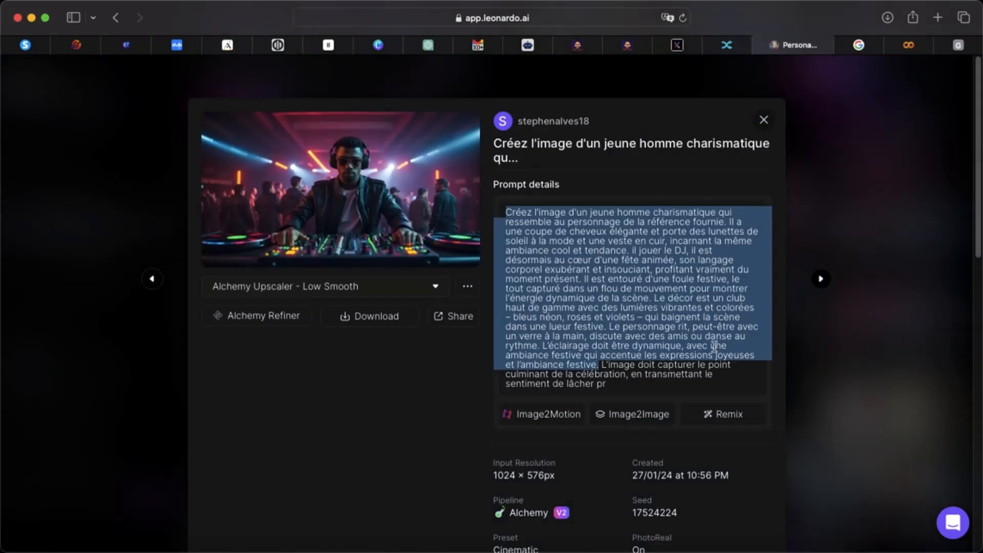
pyautogui.click(953, 47)
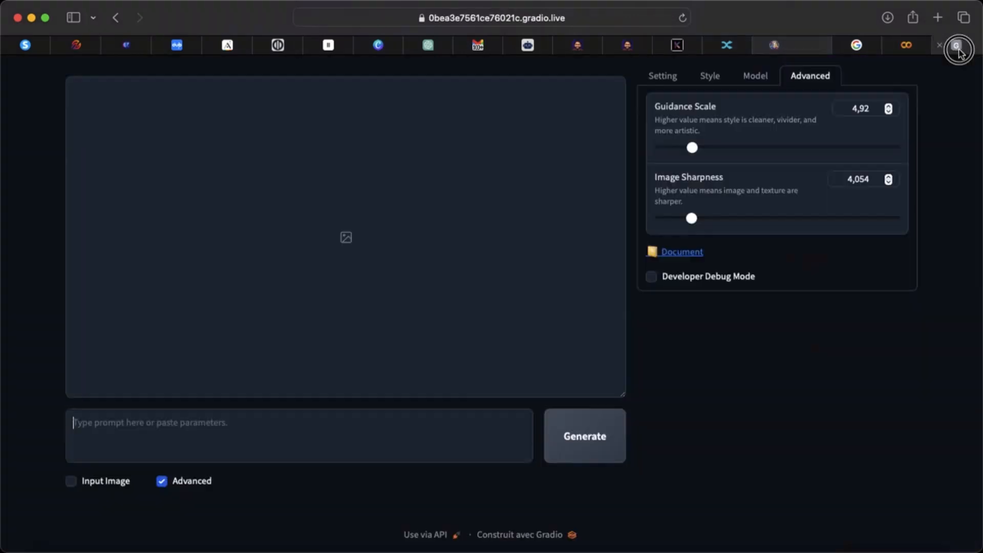
pyautogui.click(215, 430)
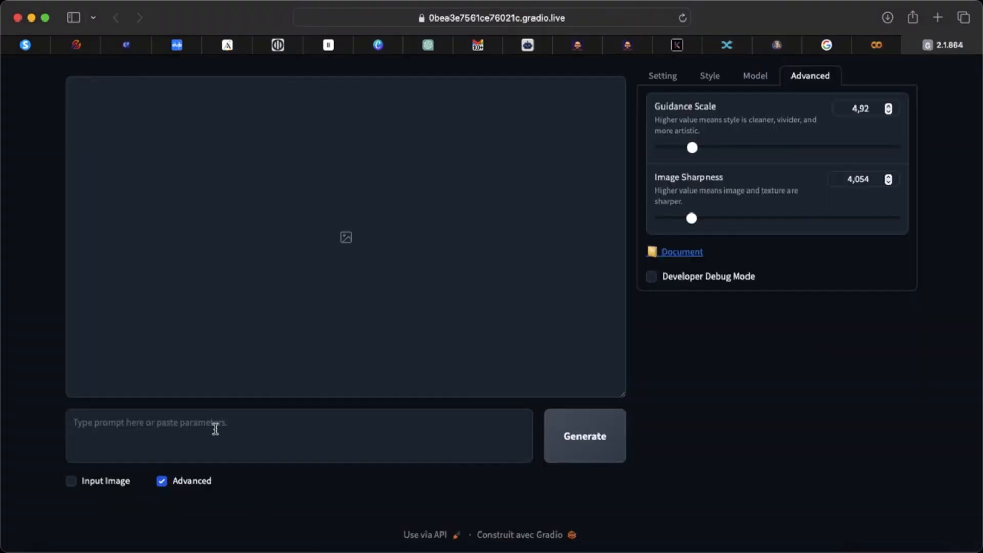
pyautogui.press('super+v')
pyautogui.click(597, 448)
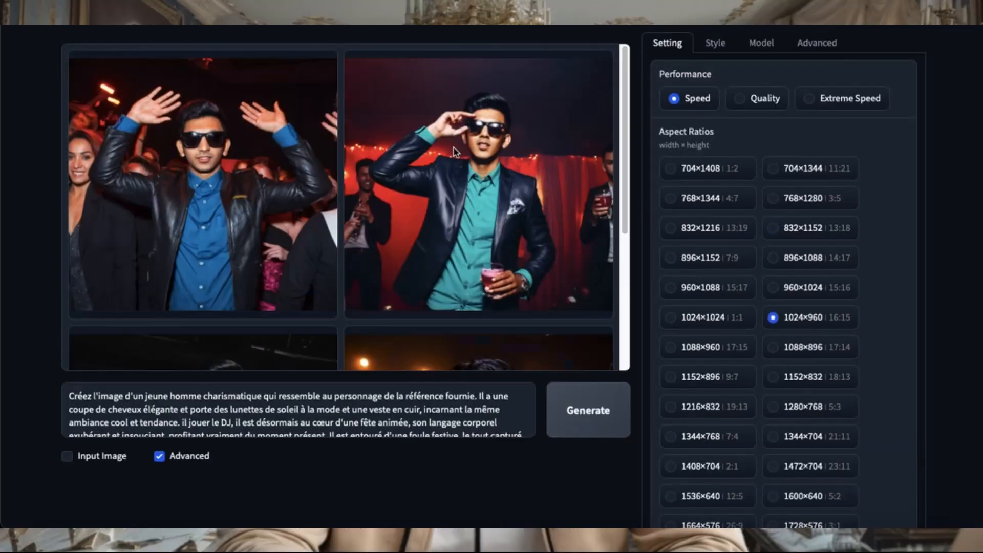
# Step: Enable the Fooocus V2, Fooocus Sharp and Fooocus Enhance styles in addition to Fooocus Photograph
pyautogui.click(715, 41)
pyautogui.click(665, 141)
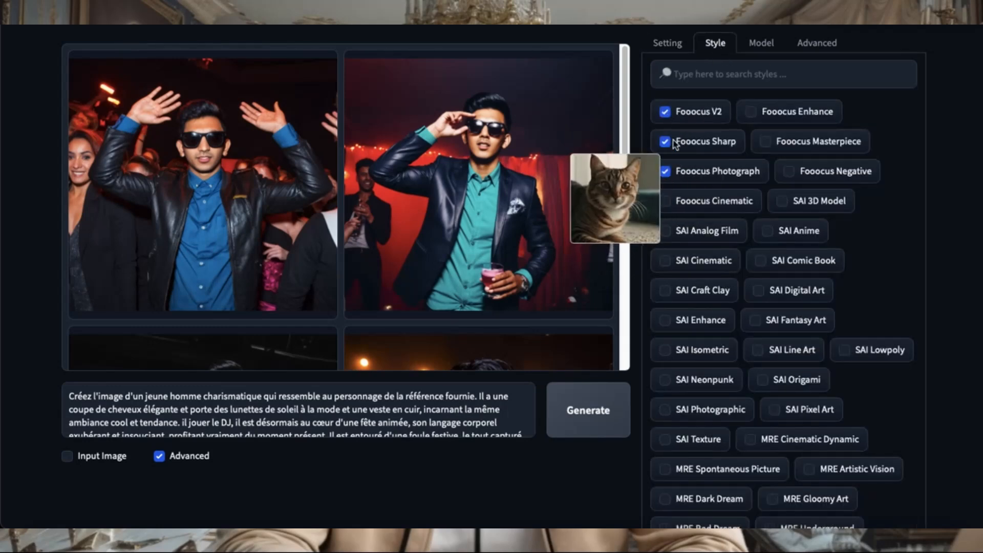
pyautogui.click(751, 111)
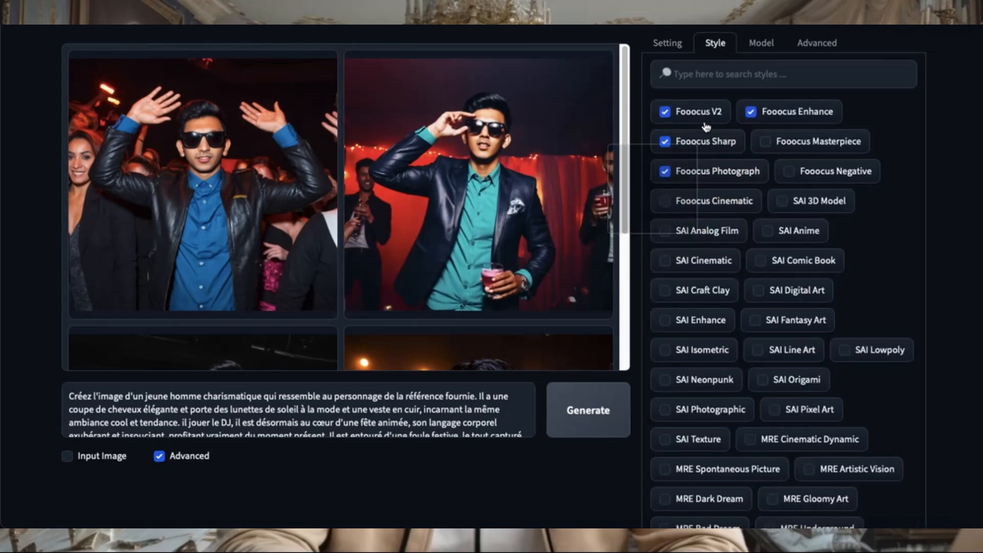
# Step: Replace the prompt with "dj souriant d'origine Africaine derrière ces platines dans une discothèque, ambiance néon bleu et violet, avec un blouson cuir noir" and generate the images
pyautogui.moveTo(76, 391); pyautogui.dragTo(536, 446)
pyautogui.press('BackSpace')
pyautogui.write('d')
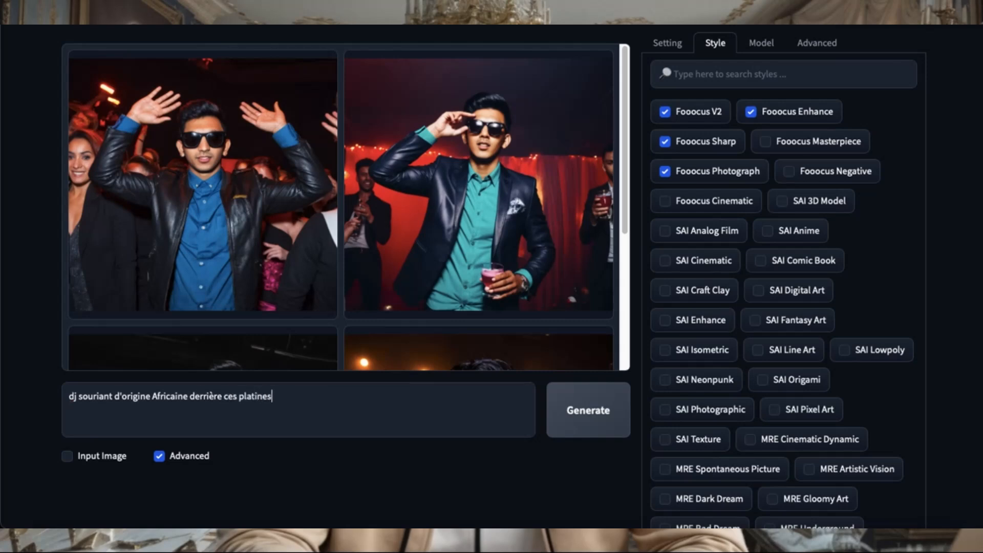
pyautogui.write('une discothèque, ambiance néon bleu et violet')
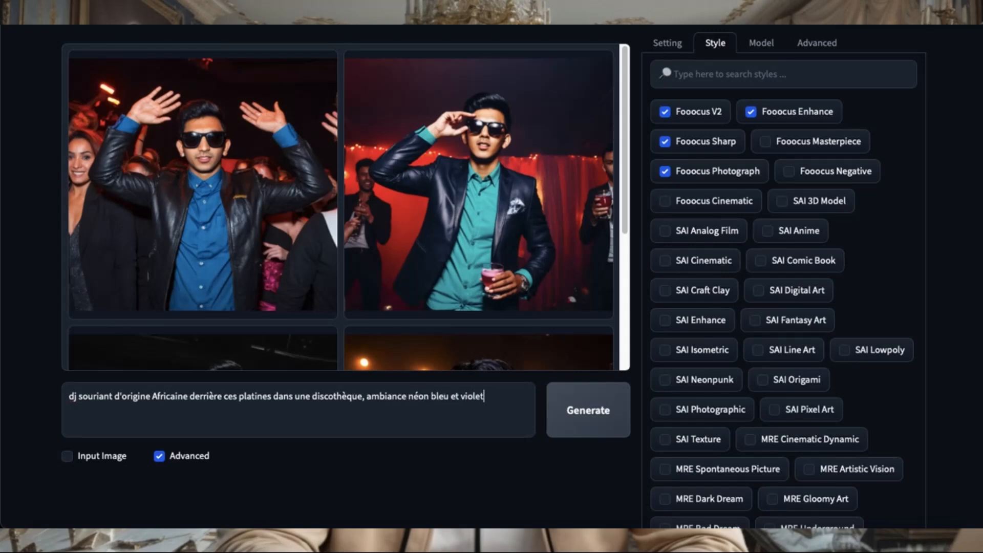
pyautogui.write('louson cuir noir')
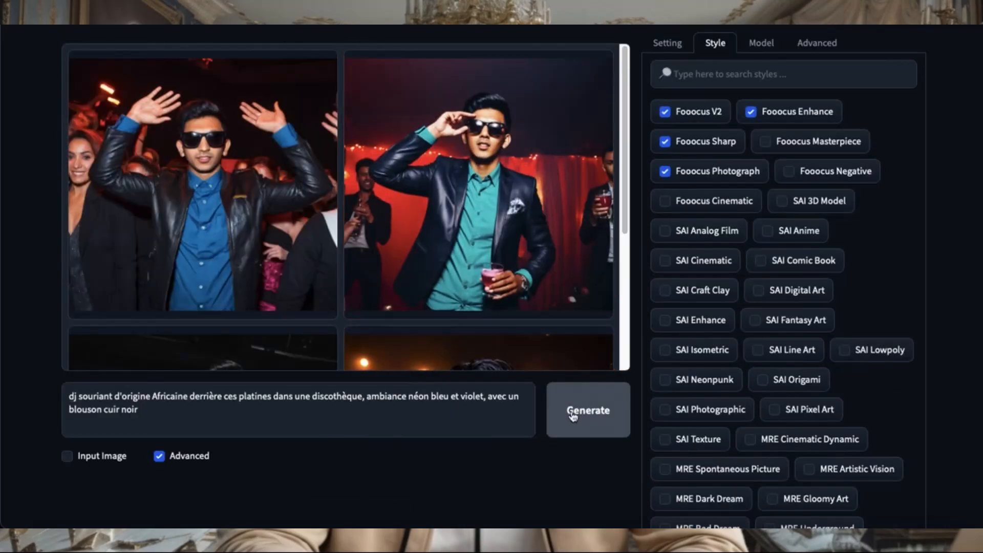
pyautogui.click(586, 414)
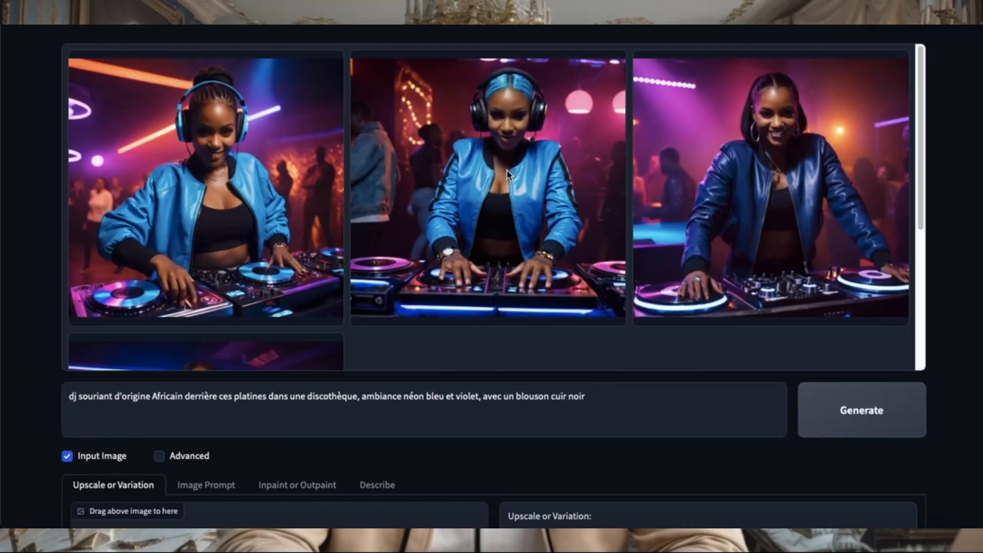
# Step: View the four generated DJ images enlarged one after another, starting with the last, and return to the gallery
pyautogui.scroll(-5, 506, 174)
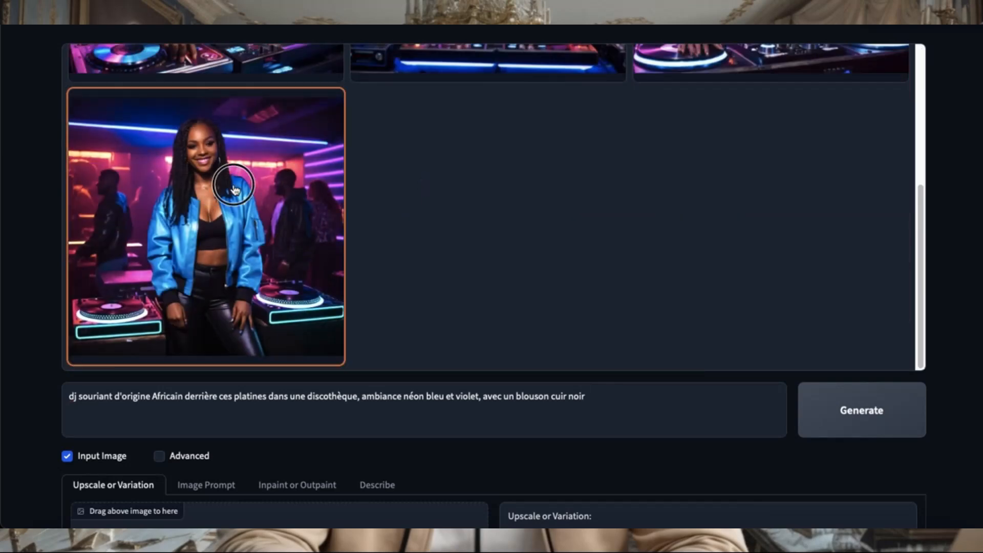
pyautogui.click(235, 190)
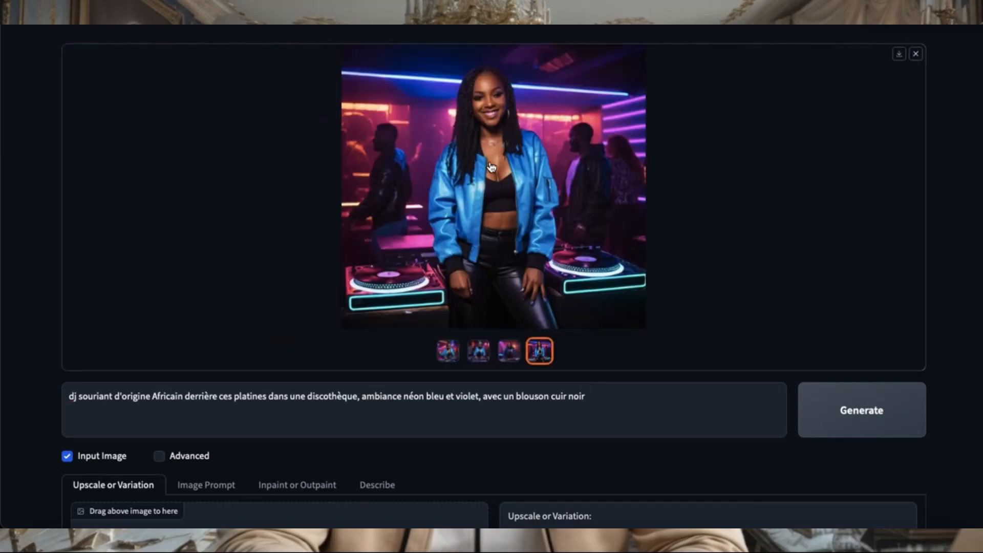
pyautogui.click(509, 351)
pyautogui.click(478, 351)
pyautogui.click(448, 351)
pyautogui.click(915, 54)
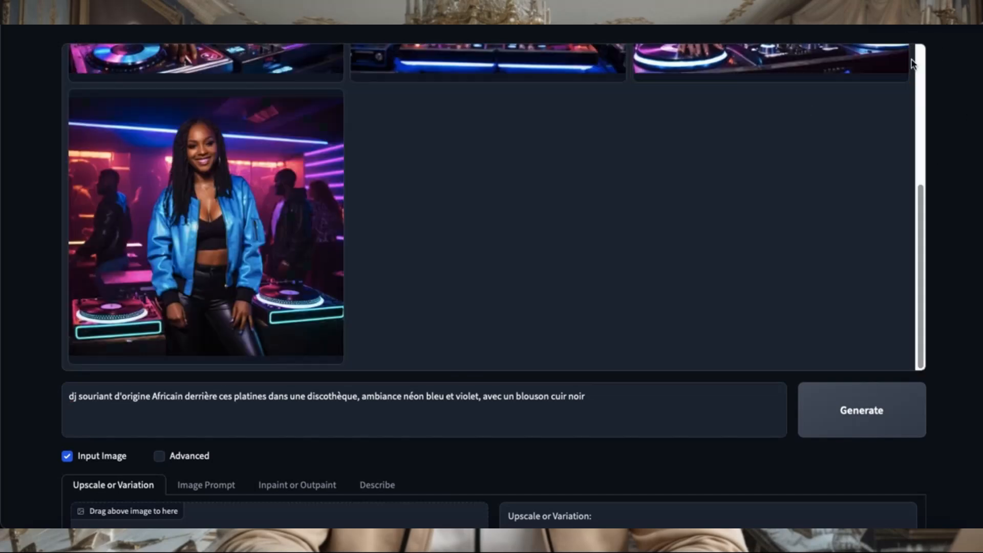
# Step: Enable the use of an input image and show the Upscale or Variation options
pyautogui.scroll(-4, 23, 236)
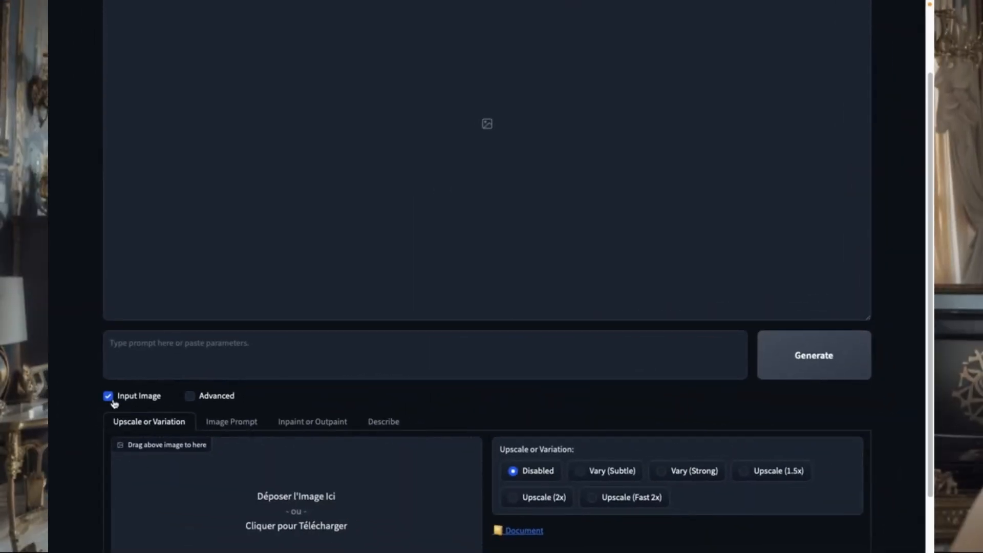
pyautogui.click(113, 401)
pyautogui.click(112, 489)
pyautogui.scroll(-3, 182, 493)
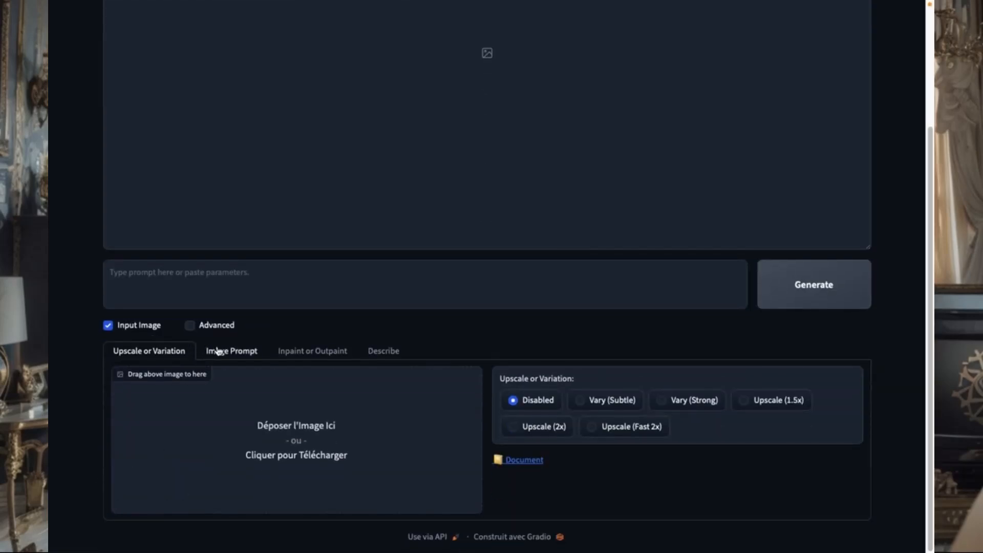
# Step: Switch to the Image Prompt mode and show its advanced controls for each image slot
pyautogui.click(247, 352)
pyautogui.scroll(-5, 256, 368)
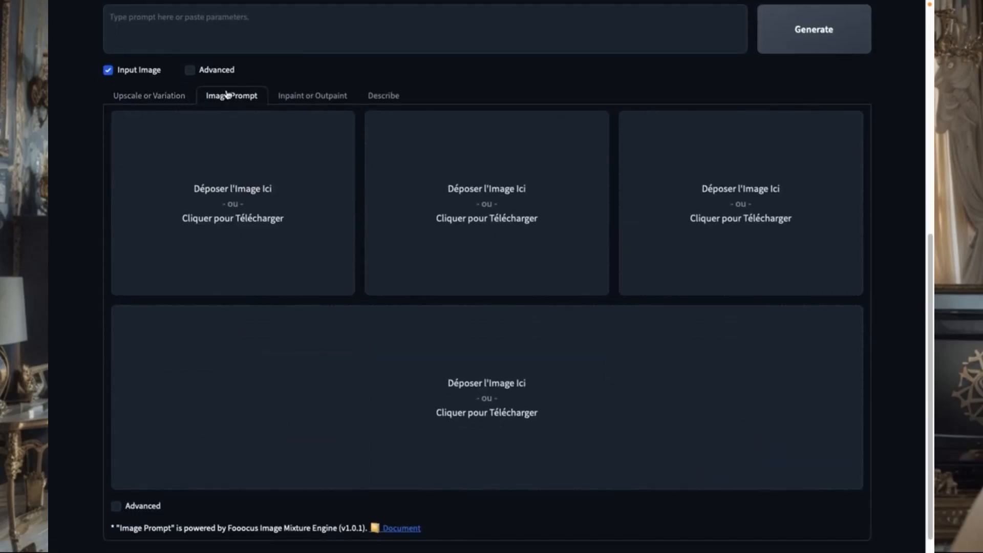
pyautogui.click(117, 507)
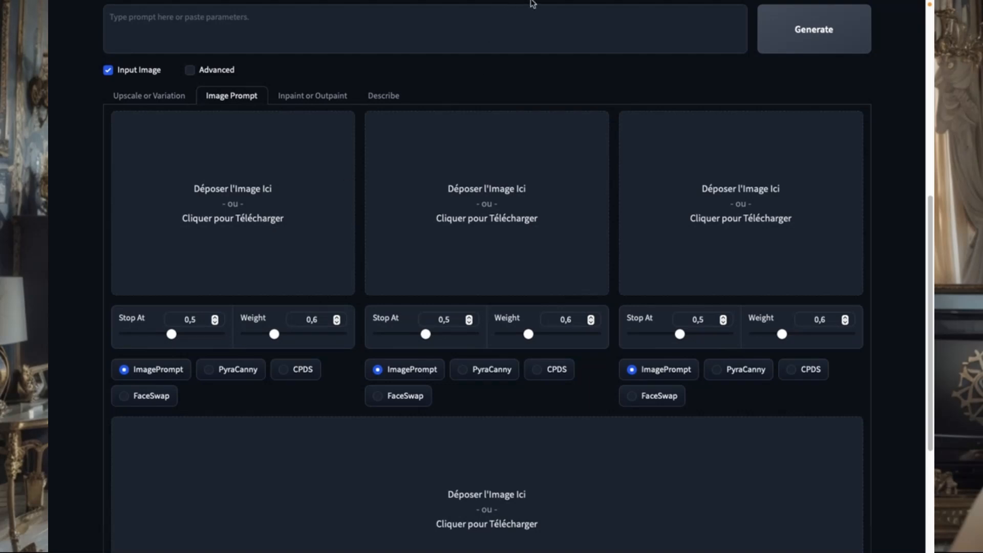
# Step: Load the blonde woman's portrait into the first image slot and set that slot to FaceSwap
pyautogui.moveTo(562, 8)
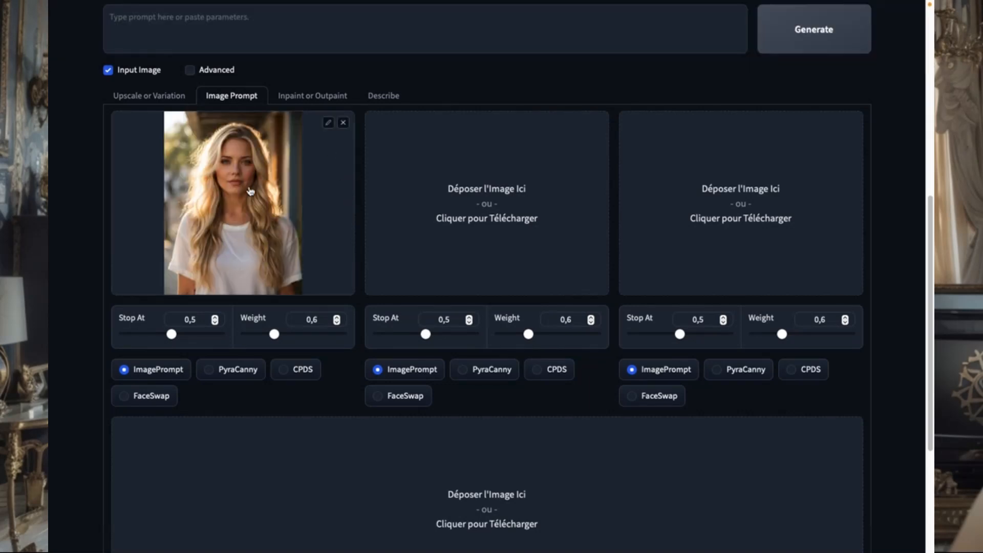
pyautogui.click(124, 397)
pyautogui.scroll(8, 256, 181)
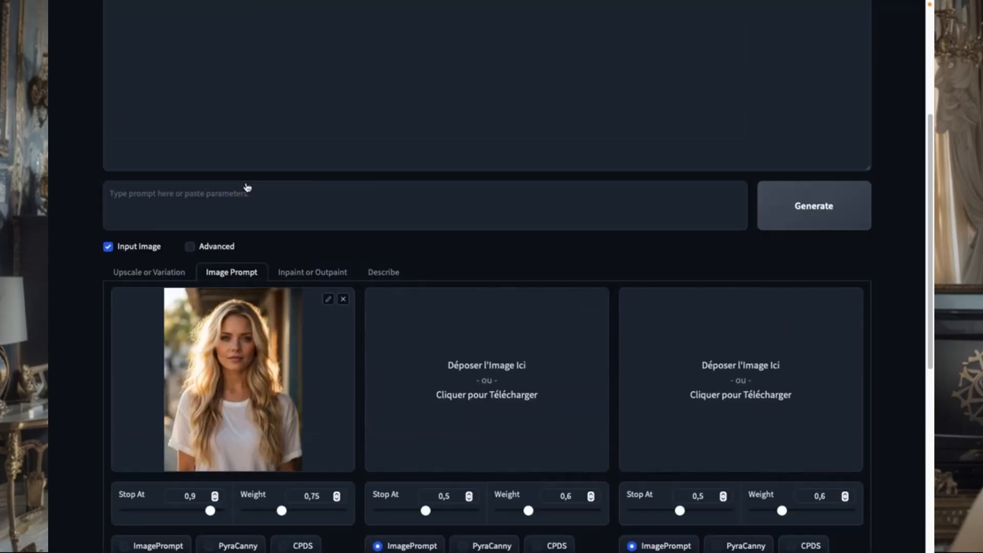
pyautogui.scroll(-4, 248, 186)
# Step: Generate images with the prompt "la femme fait du vélo en campagne" and enlarge the first finished image
pyautogui.click(232, 229)
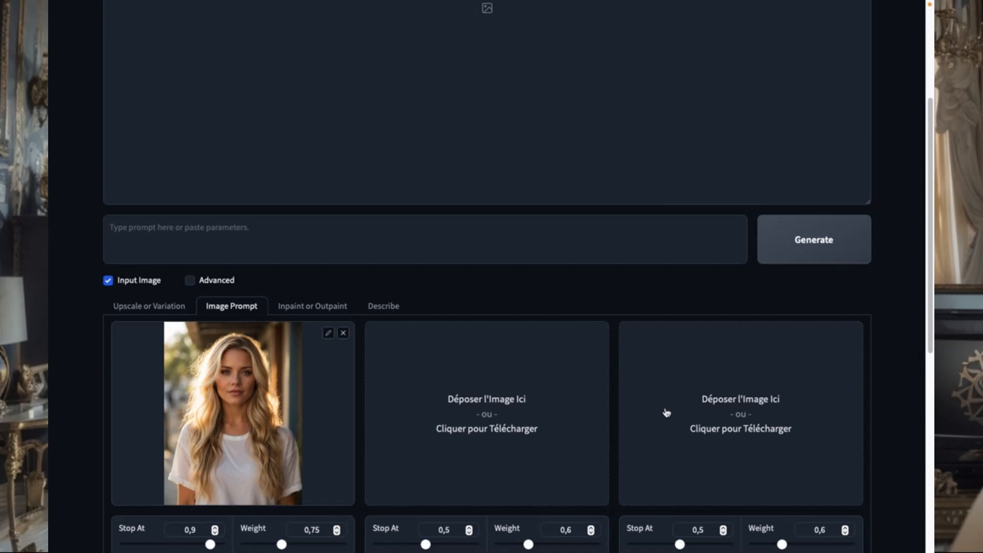
pyautogui.write('I')
pyautogui.write('a femmef')
pyautogui.press('BackSpace')
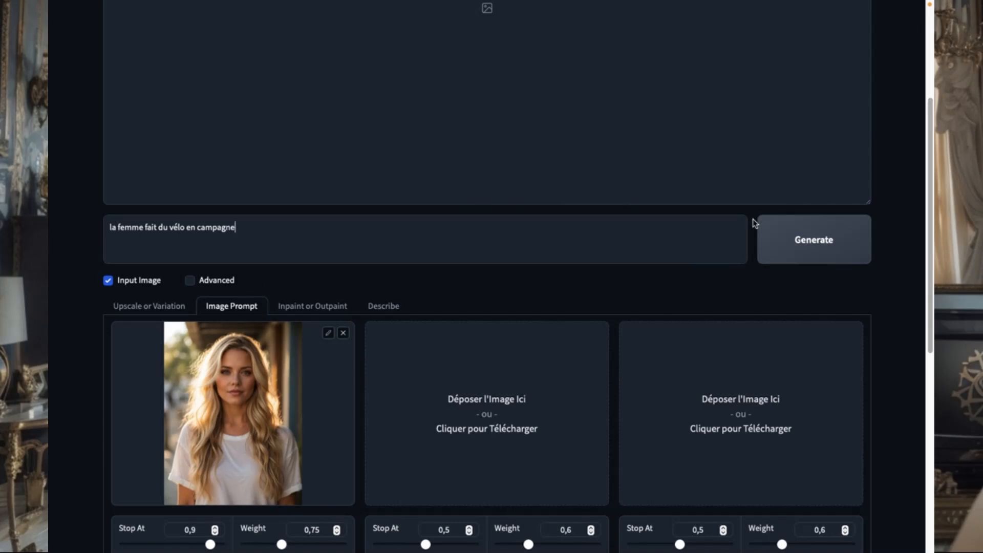
pyautogui.click(799, 234)
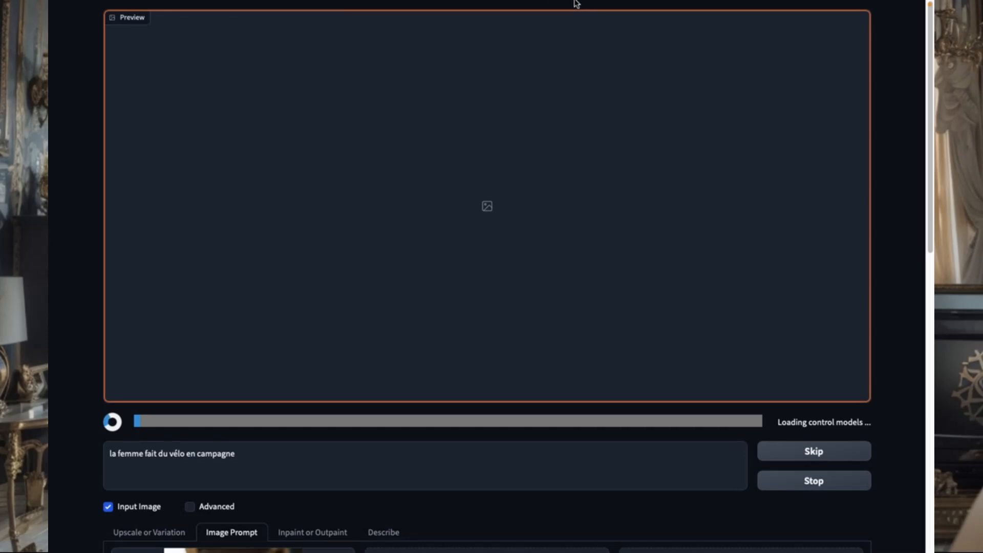
pyautogui.moveTo(575, 2)
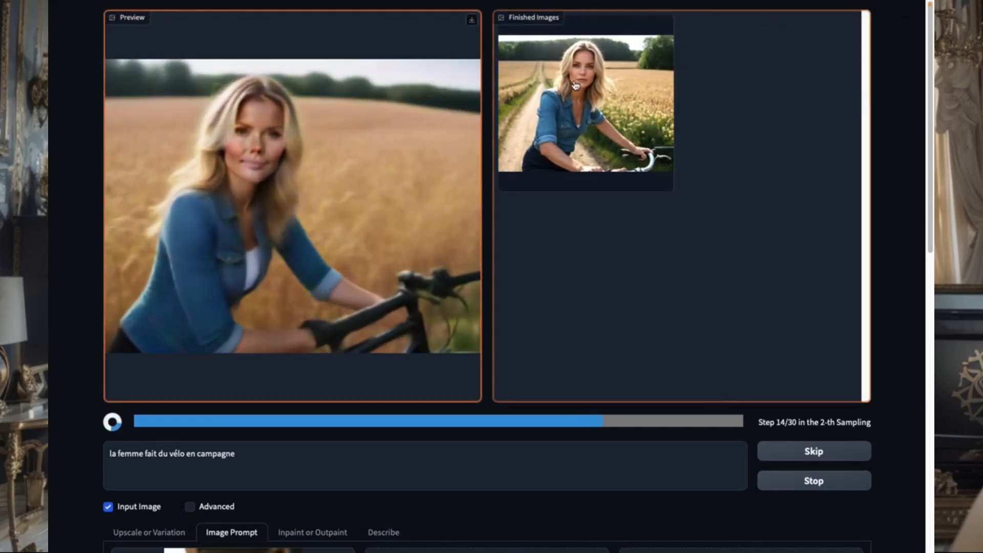
pyautogui.scroll(-3, 362, 345)
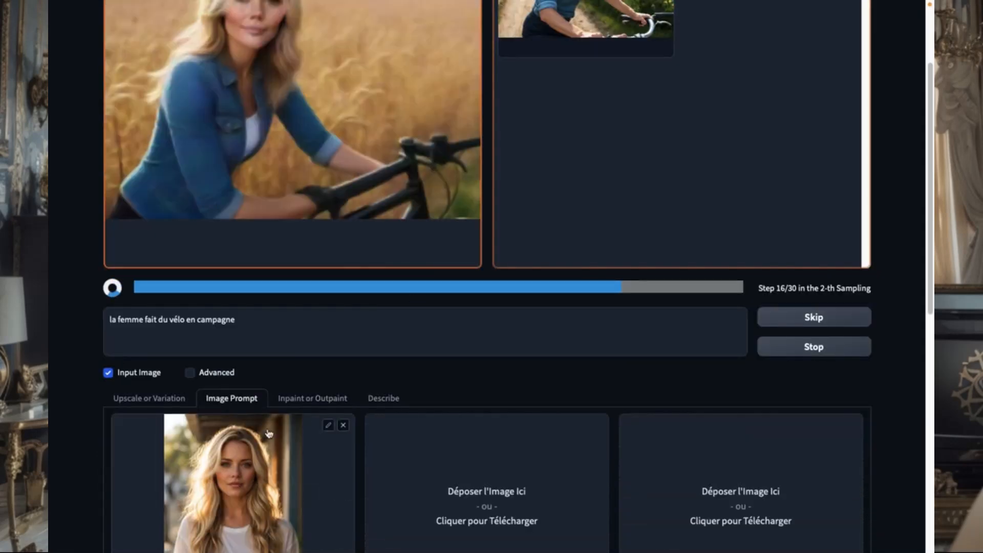
pyautogui.scroll(2, 712, 339)
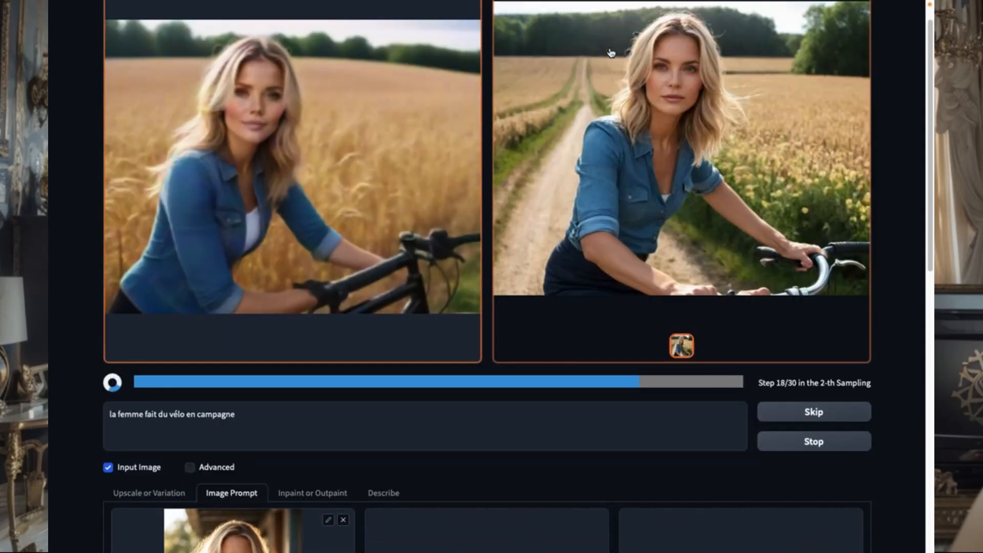
# Step: Replace the prompt with "la femme fait du shopping en ville", generate the images and view the second one enlarged
pyautogui.tripleClick(136, 436)
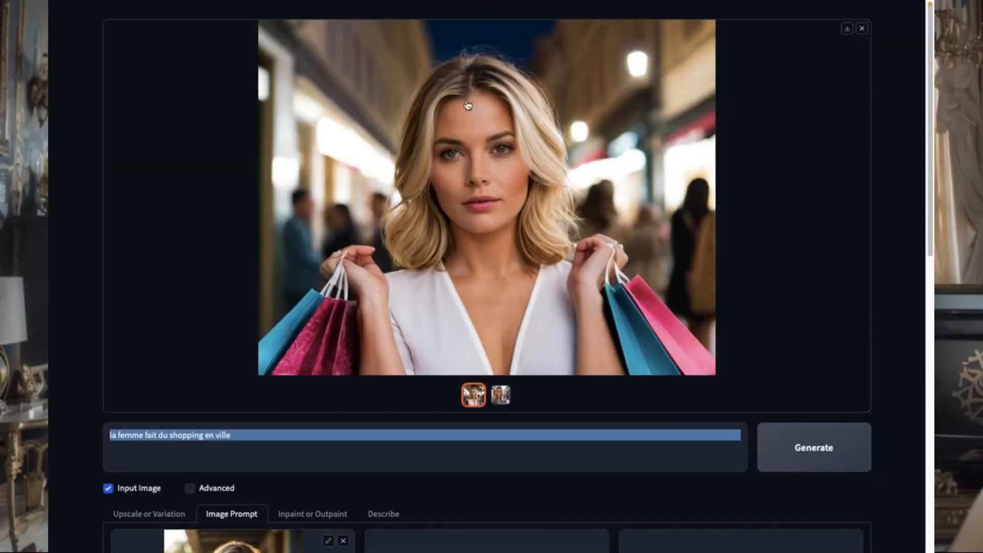
pyautogui.scroll(-5, 467, 106)
pyautogui.scroll(5, 360, 204)
pyautogui.click(501, 395)
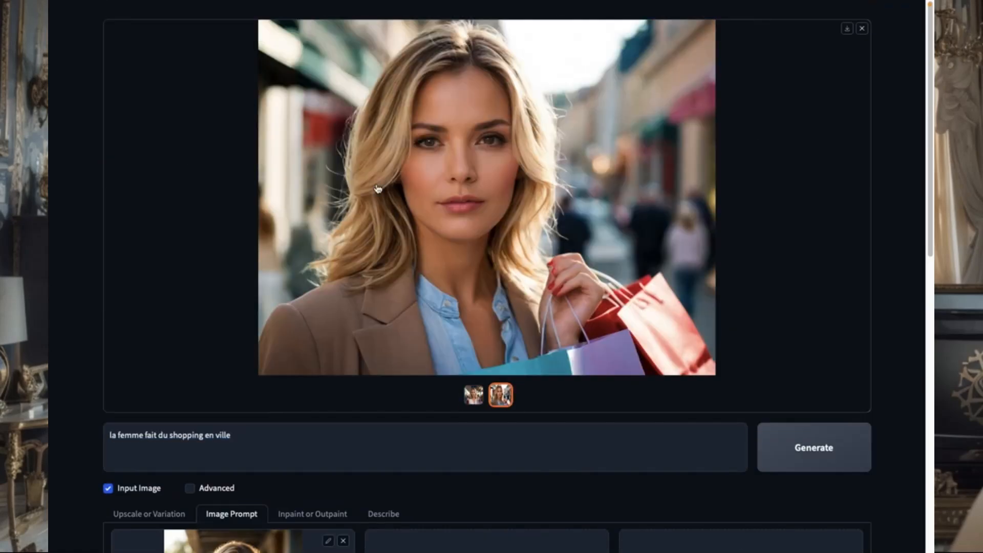
pyautogui.scroll(-4, 417, 205)
pyautogui.scroll(4, 575, 95)
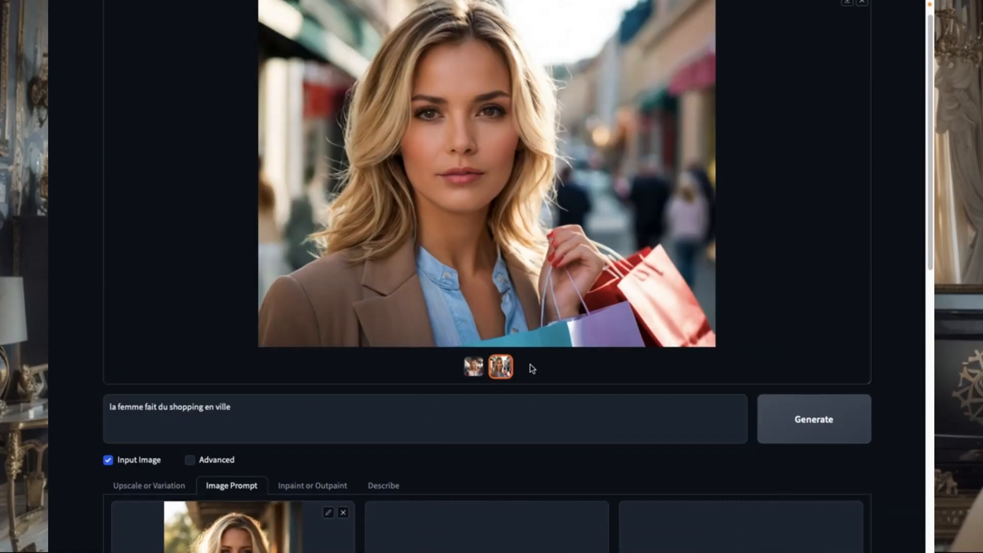
# Step: Add the café photo to the second slot as PyraCanny and generate images with the prompt "la femme boit un café"
pyautogui.scroll(-7, 259, 359)
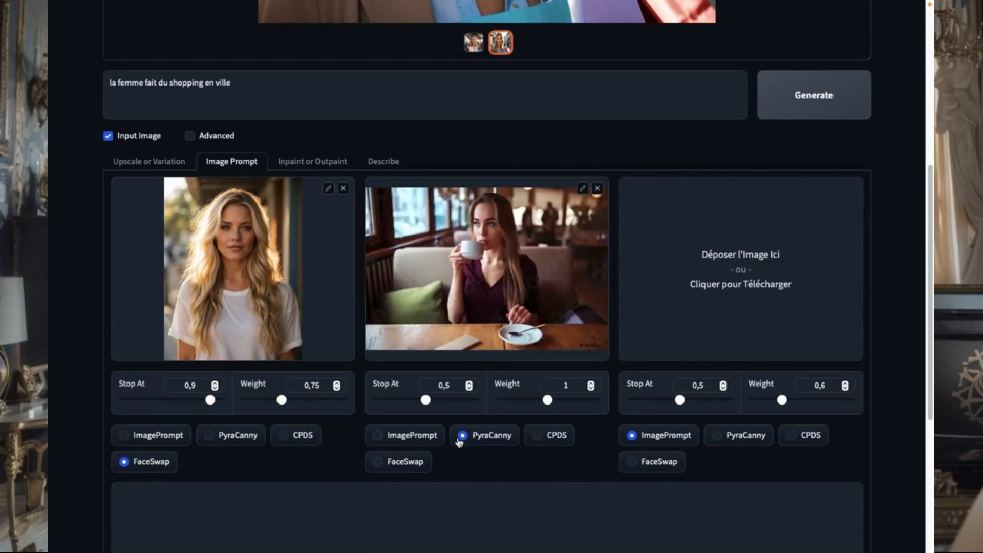
pyautogui.moveTo(239, 82); pyautogui.dragTo(145, 75)
pyautogui.write('boit un café')
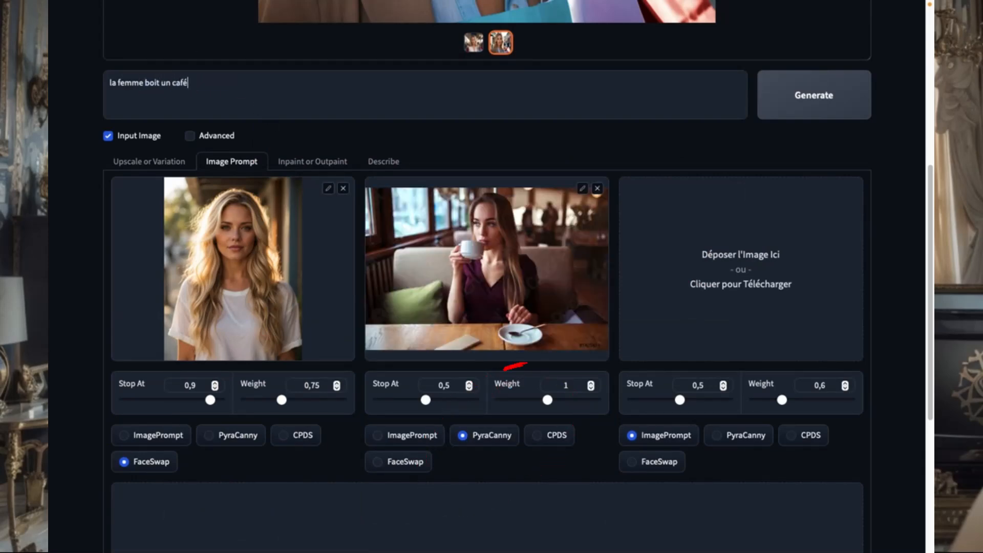
pyautogui.scroll(4, 747, 138)
pyautogui.click(814, 306)
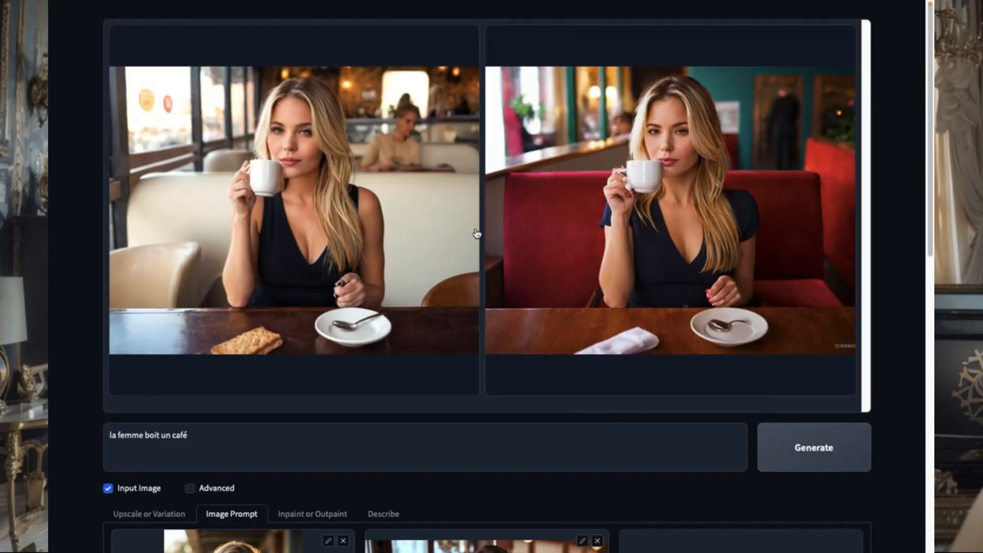
# Step: Compare the two café images with the reference photos and generate another set with the same prompt
pyautogui.scroll(-4, 355, 261)
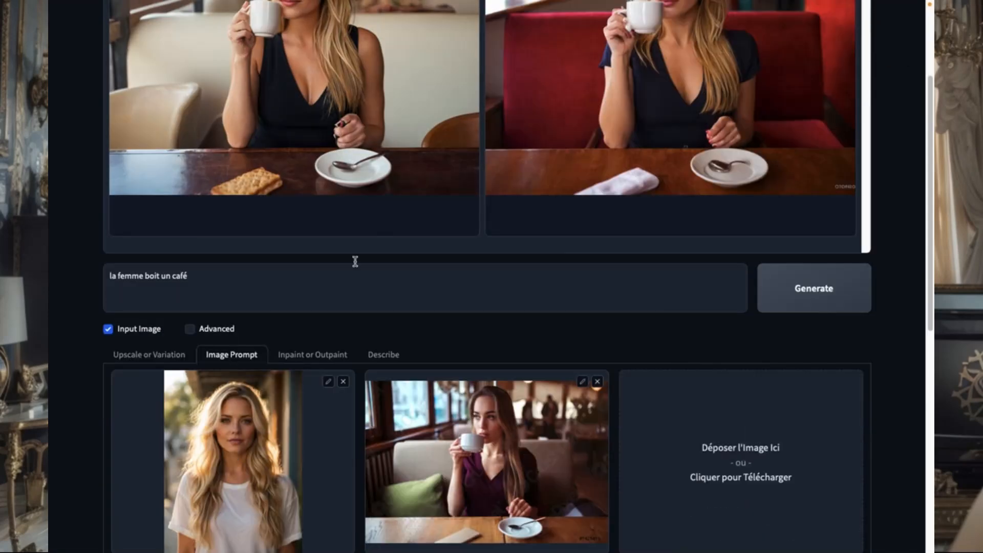
pyautogui.scroll(3, 355, 261)
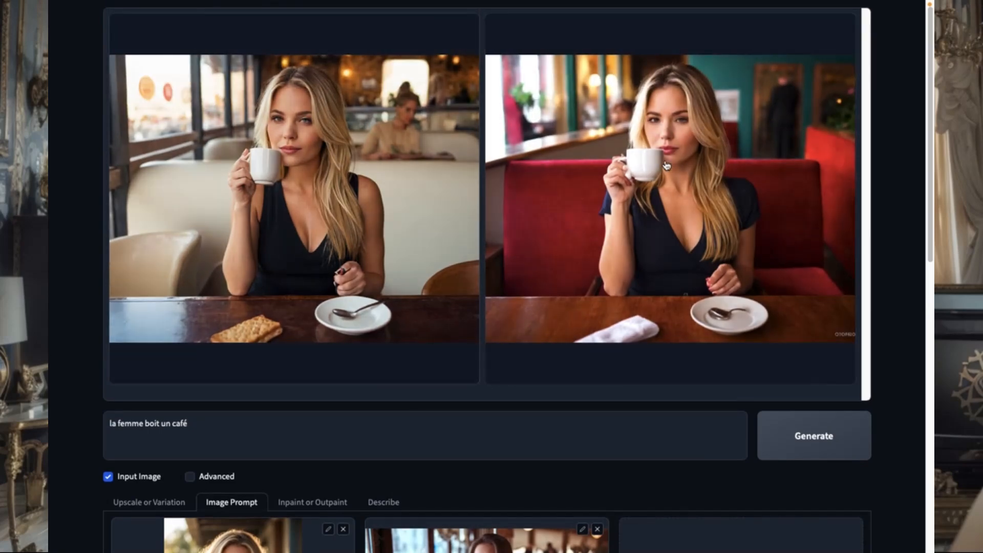
pyautogui.scroll(-4, 353, 184)
pyautogui.scroll(4, 353, 184)
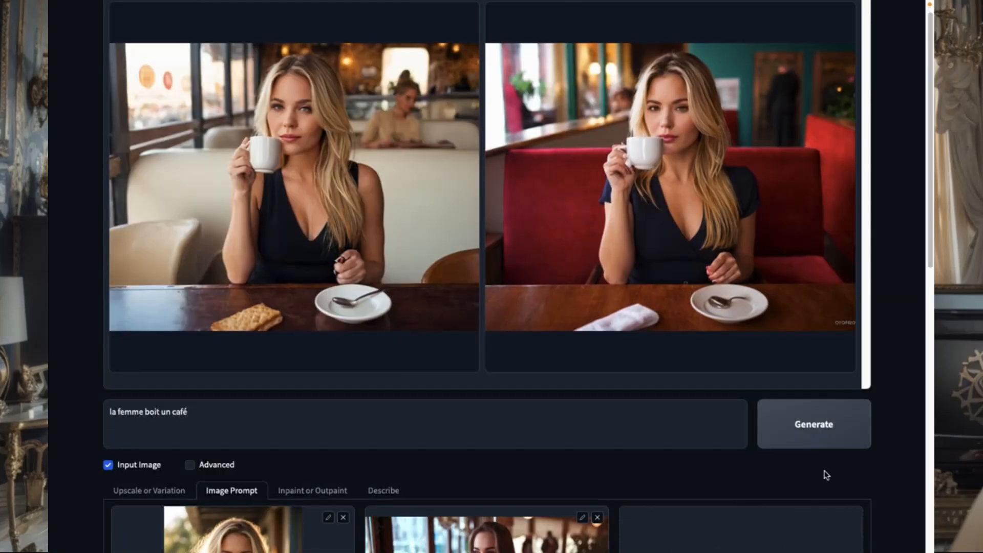
pyautogui.click(814, 425)
pyautogui.scroll(1, 583, 191)
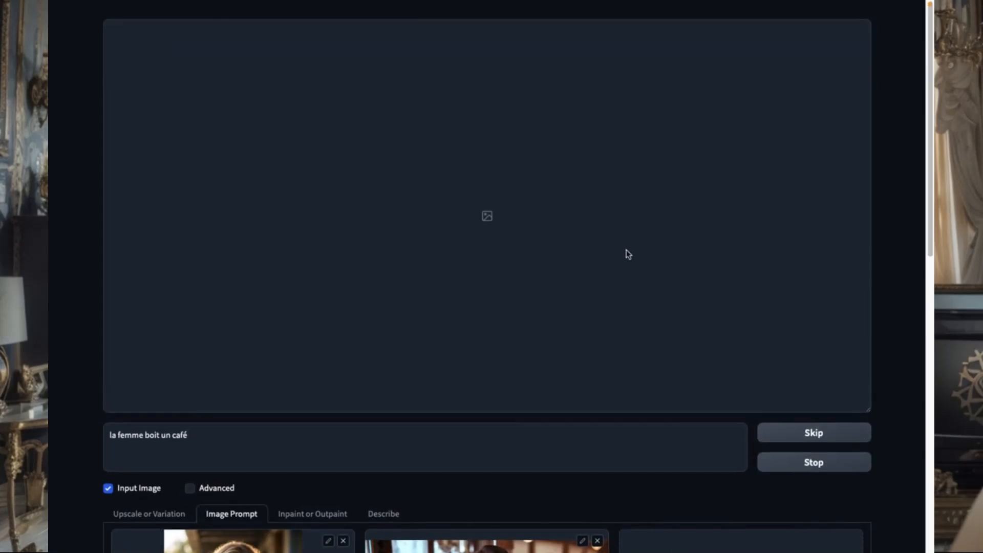
pyautogui.moveTo(682, 32)
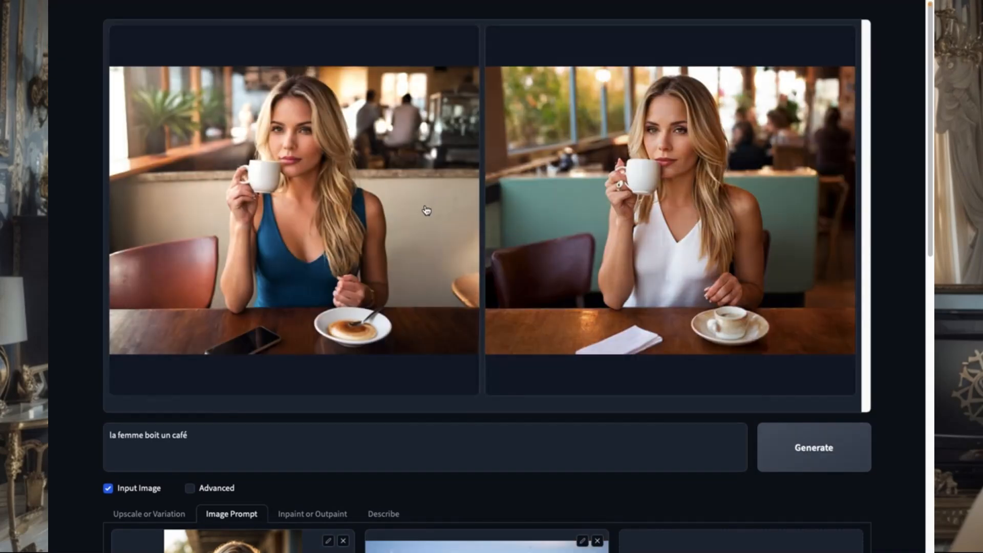
pyautogui.scroll(-4, 235, 375)
pyautogui.scroll(4, 734, 472)
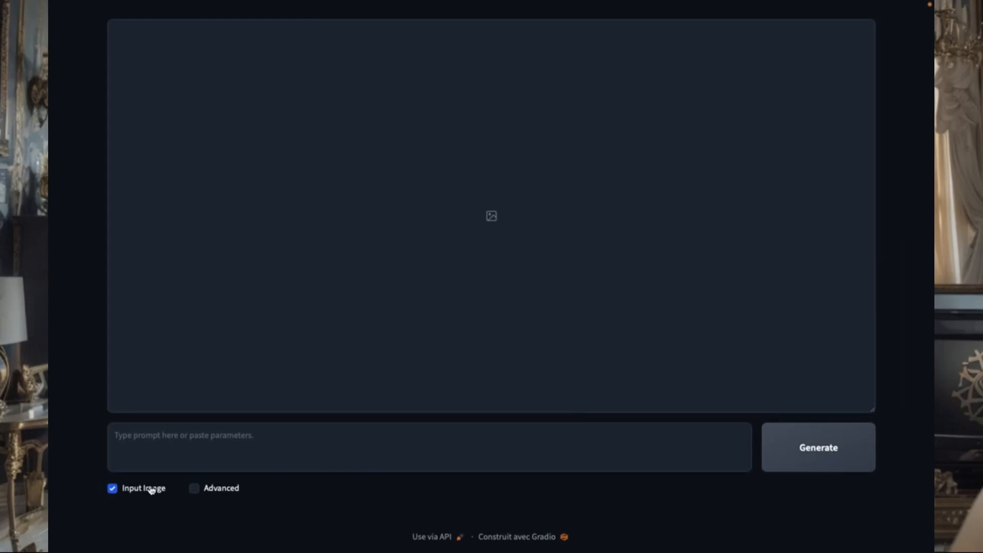
# Step: Switch the input image mode to Inpaint or Outpaint and set the method to Modify Content
pyautogui.scroll(-3, 311, 446)
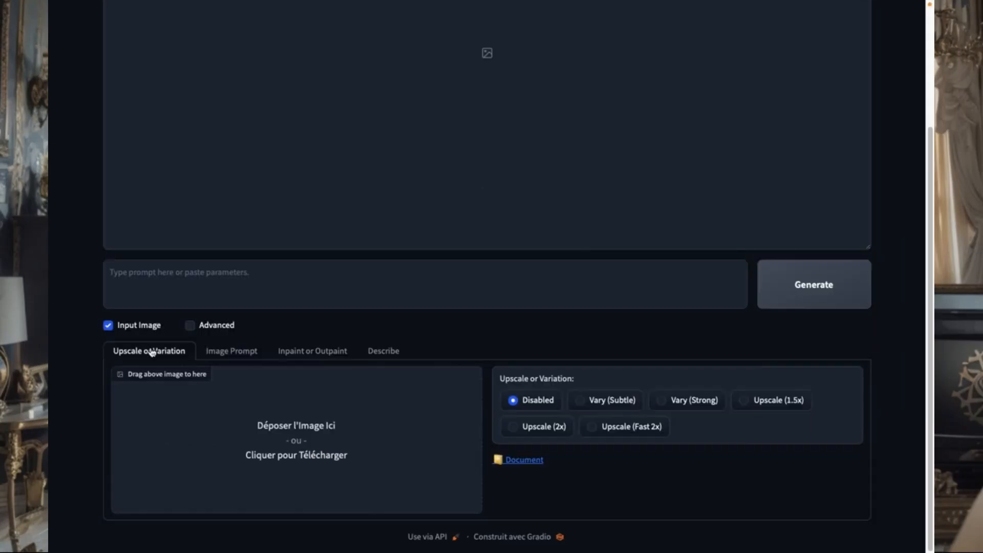
pyautogui.click(318, 353)
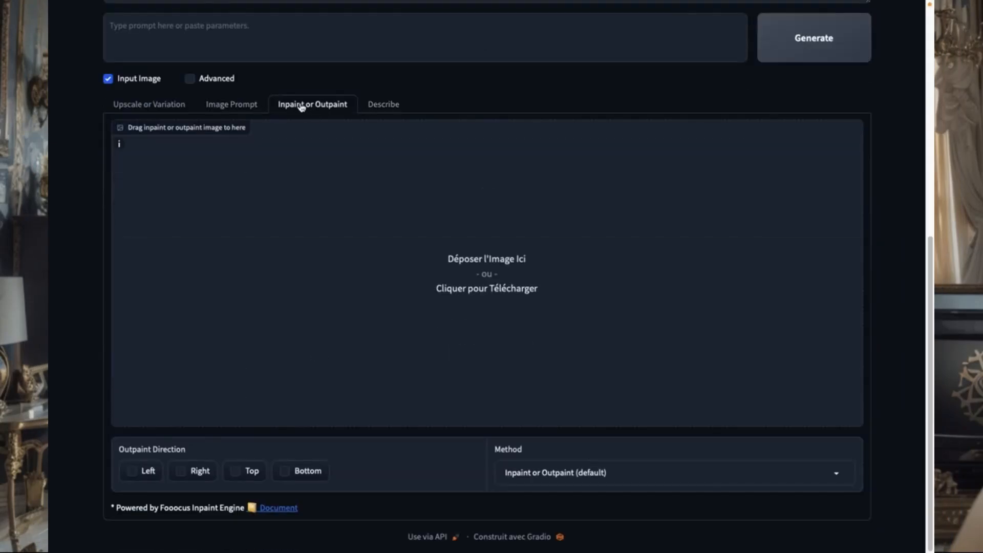
pyautogui.click(582, 470)
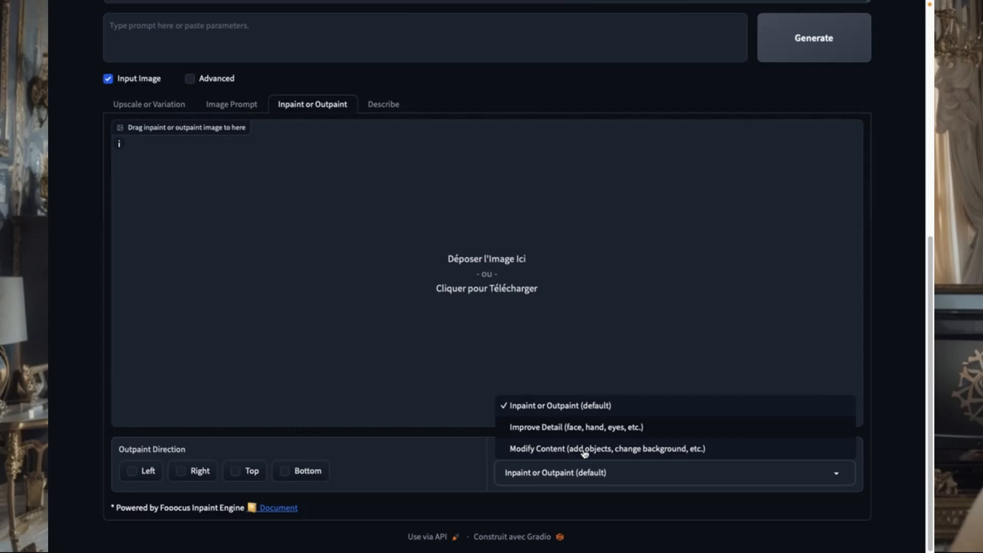
pyautogui.click(585, 450)
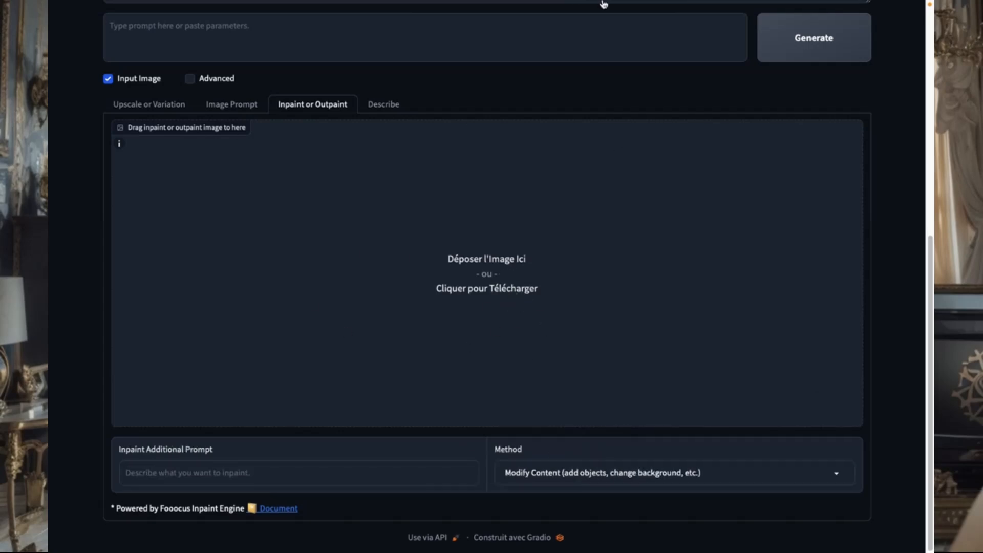
# Step: Load image-19.png from the Téléchargements folder as the image to inpaint
pyautogui.click(631, 226)
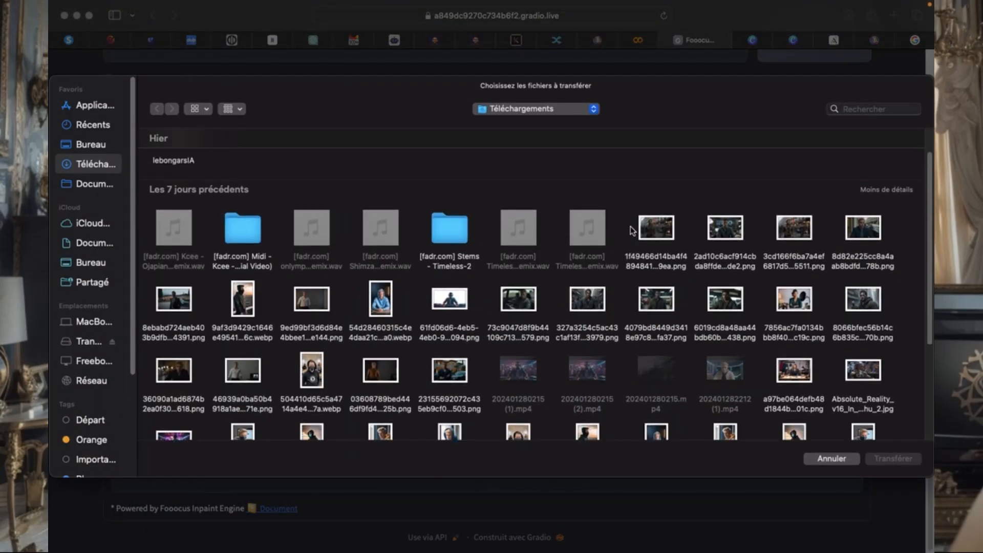
pyautogui.scroll(-4, 295, 281)
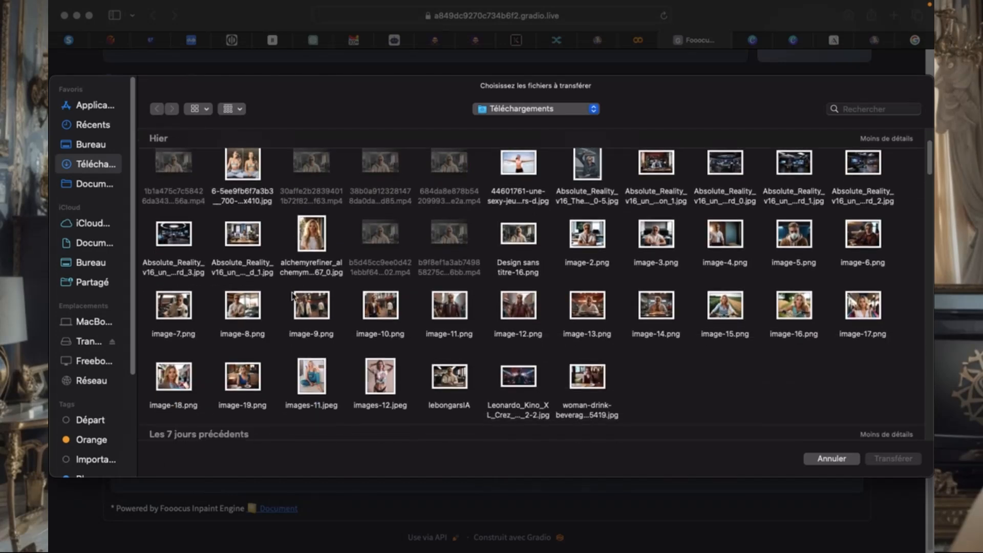
pyautogui.doubleClick(249, 385)
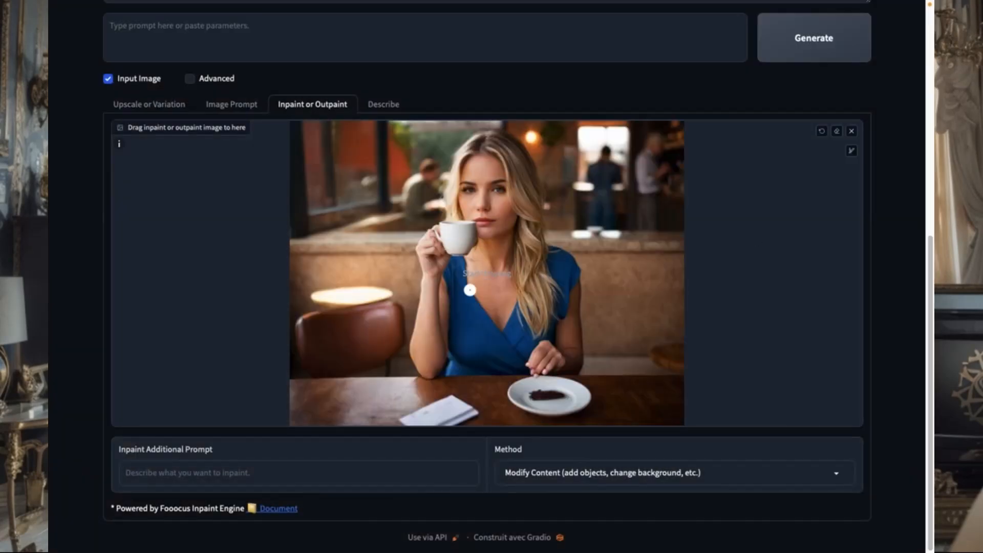
# Step: Paint a V-shaped mask around the woman's neckline and generate with the prompt "collier en diamant"
pyautogui.moveTo(467, 250)
pyautogui.mouseDown()
pyautogui.moveTo(496, 288)
pyautogui.moveTo(518, 245)
pyautogui.mouseUp()
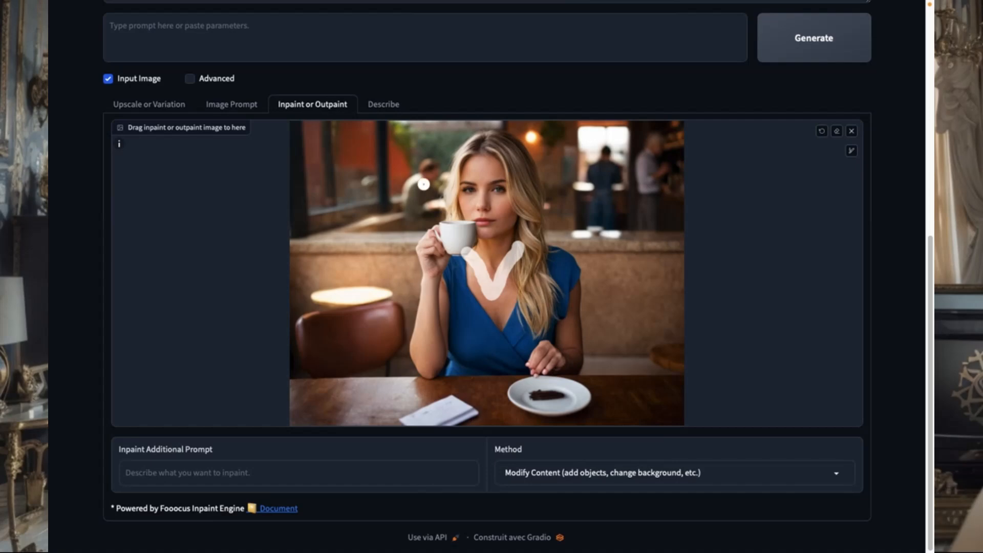
pyautogui.scroll(2, 234, 35)
pyautogui.write('collier en diamant')
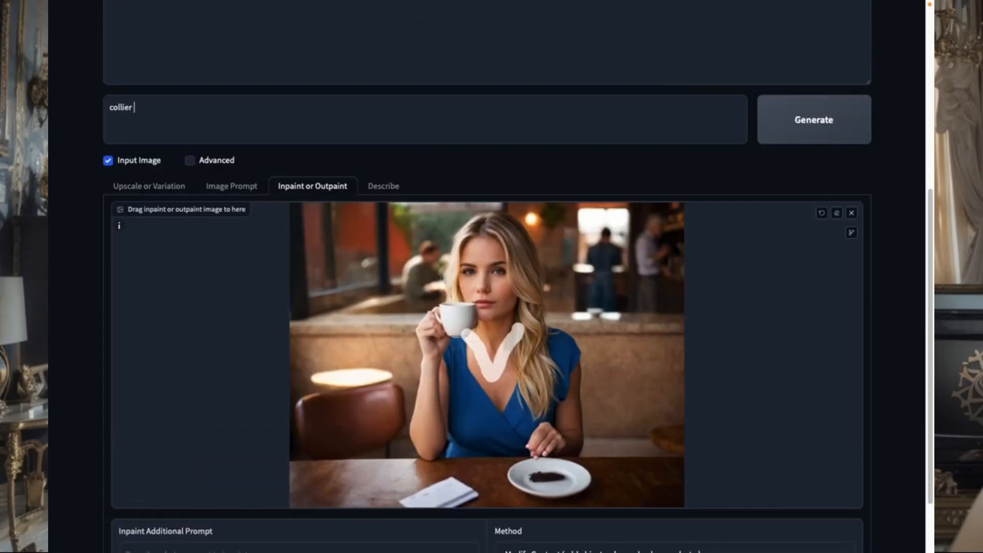
pyautogui.click(797, 121)
pyautogui.scroll(5, 648, 123)
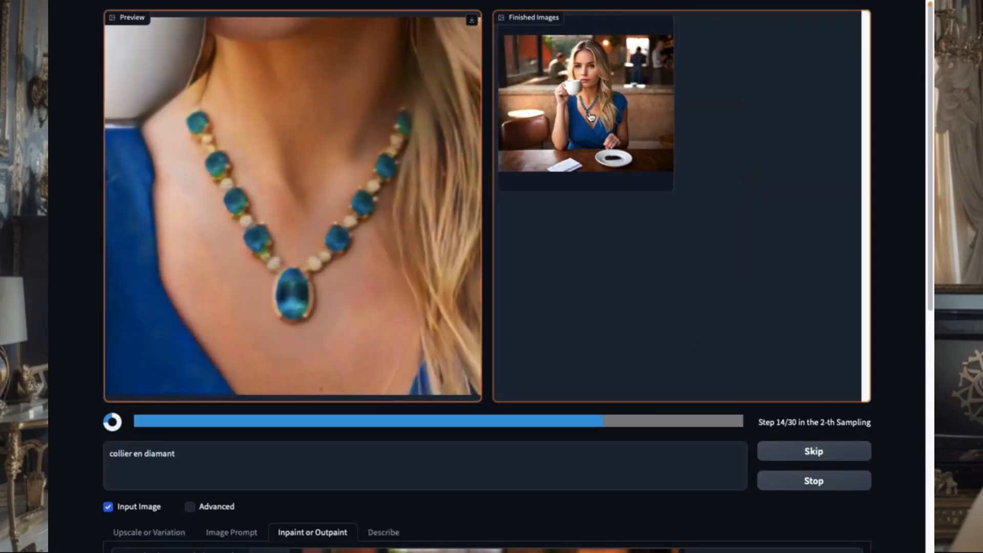
# Step: Enlarge the first finished necklace image and examine how the necklace looks in the generated results
pyautogui.scroll(-5, 703, 456)
pyautogui.scroll(5, 639, 185)
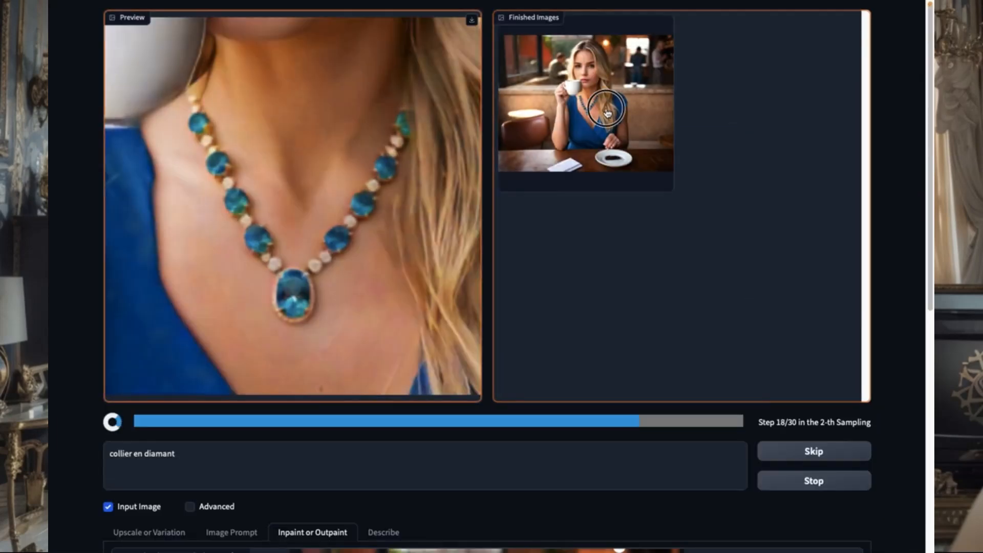
pyautogui.click(657, 189)
pyautogui.scroll(-1, 522, 339)
pyautogui.scroll(1, 520, 335)
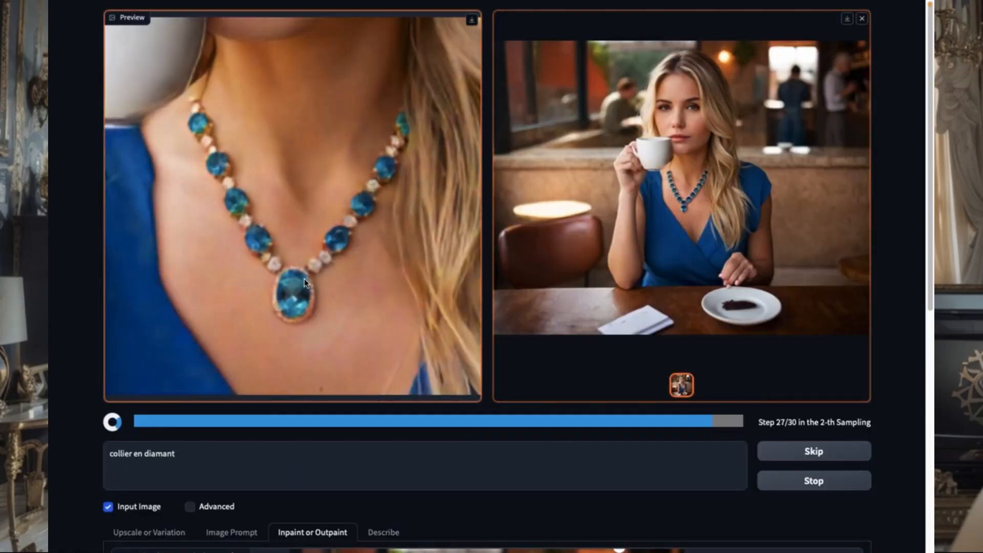
pyautogui.scroll(-4, 377, 345)
pyautogui.scroll(4, 374, 345)
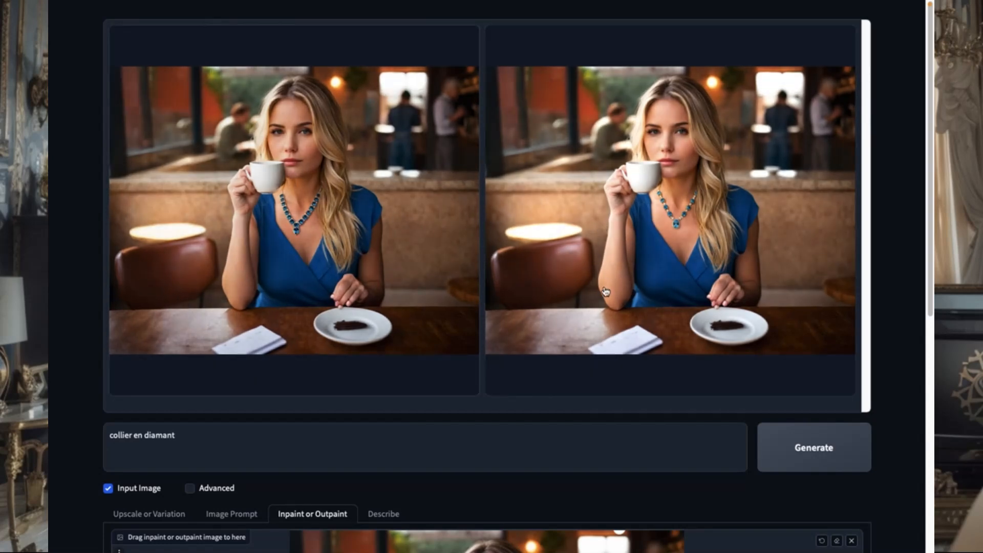
# Step: Paint a handbag-shaped mask over the chair beside the woman and generate with the prompt "Sac a main Birkin de chez Hermes"
pyautogui.scroll(-8, 604, 285)
pyautogui.moveTo(320, 336)
pyautogui.mouseDown()
pyautogui.moveTo(318, 407)
pyautogui.moveTo(407, 420)
pyautogui.moveTo(410, 350)
pyautogui.moveTo(389, 325)
pyautogui.moveTo(328, 324)
pyautogui.moveTo(320, 385)
pyautogui.moveTo(349, 405)
pyautogui.moveTo(402, 404)
pyautogui.moveTo(328, 388)
pyautogui.moveTo(340, 345)
pyautogui.moveTo(368, 353)
pyautogui.moveTo(386, 381)
pyautogui.moveTo(393, 353)
pyautogui.moveTo(398, 404)
pyautogui.moveTo(384, 337)
pyautogui.moveTo(371, 409)
pyautogui.moveTo(367, 338)
pyautogui.moveTo(353, 373)
pyautogui.moveTo(360, 380)
pyautogui.moveTo(364, 334)
pyautogui.moveTo(350, 366)
pyautogui.moveTo(328, 326)
pyautogui.moveTo(360, 239)
pyautogui.moveTo(385, 252)
pyautogui.moveTo(405, 328)
pyautogui.mouseUp()
pyautogui.scroll(5, 304, 271)
pyautogui.moveTo(179, 323); pyautogui.dragTo(104, 320)
pyautogui.write('Sac a main Birkin de chez Hermes')
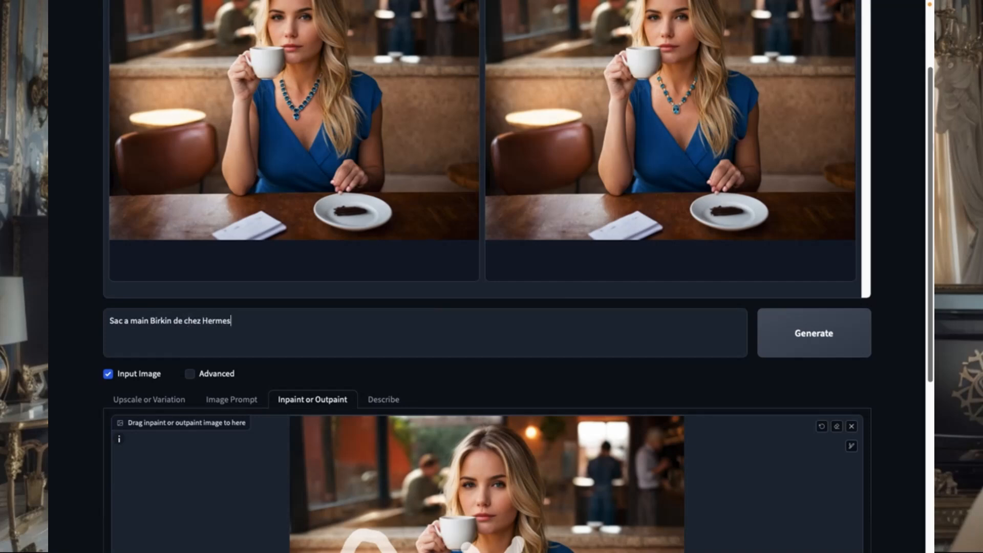
pyautogui.click(808, 331)
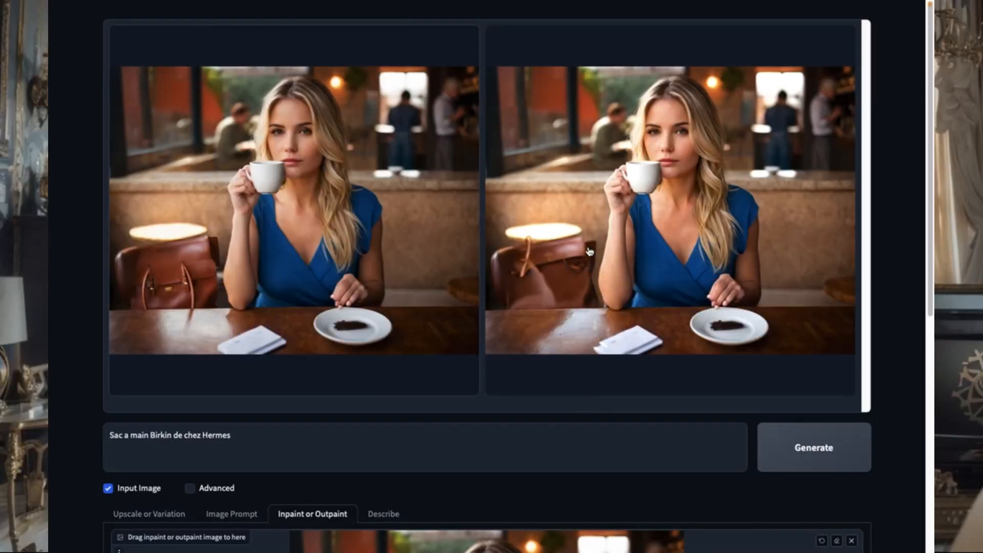
# Step: Check the painted mask, change the prompt to "Sac a main Louis Vuitton" and generate the images again
pyautogui.scroll(-7, 690, 135)
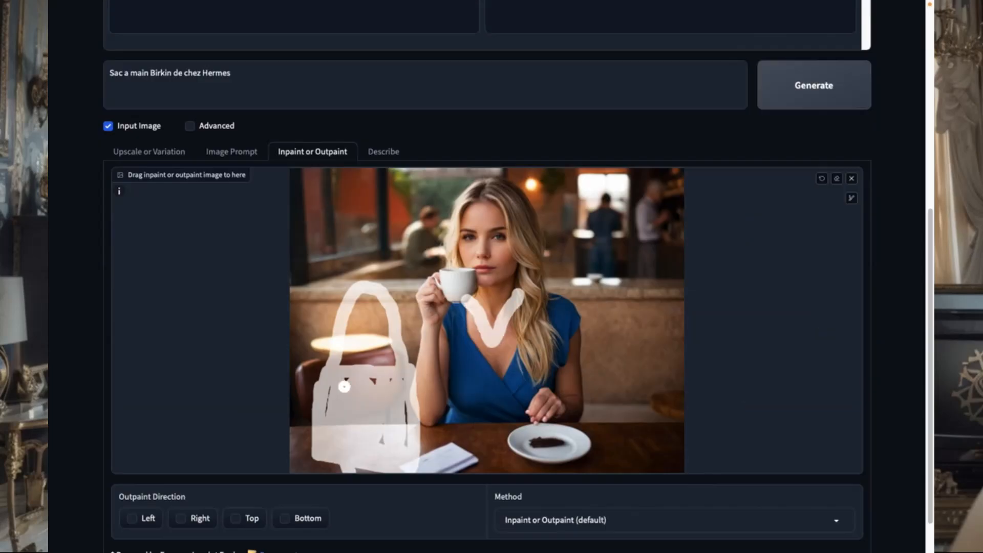
pyautogui.scroll(7, 421, 379)
pyautogui.moveTo(233, 435); pyautogui.dragTo(208, 439)
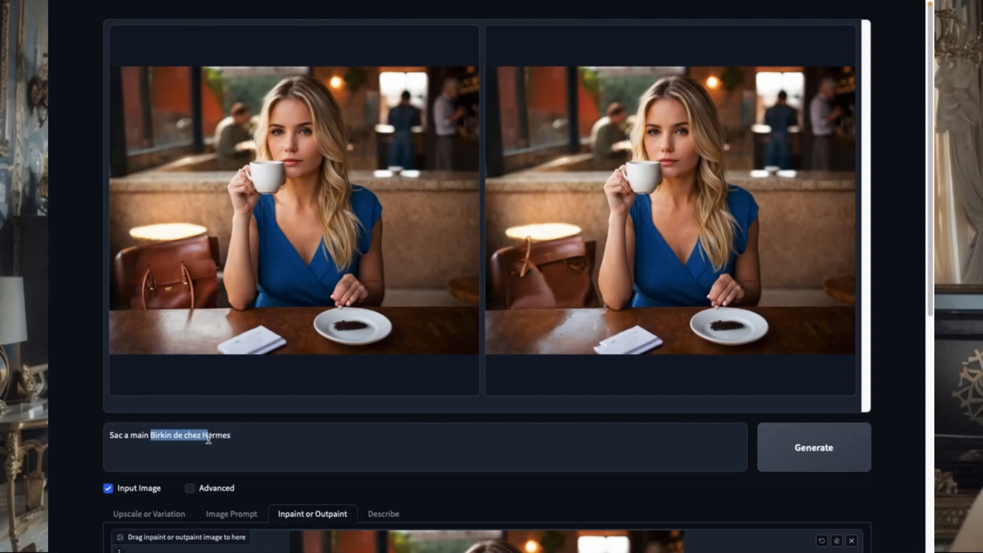
pyautogui.press('BackSpace')
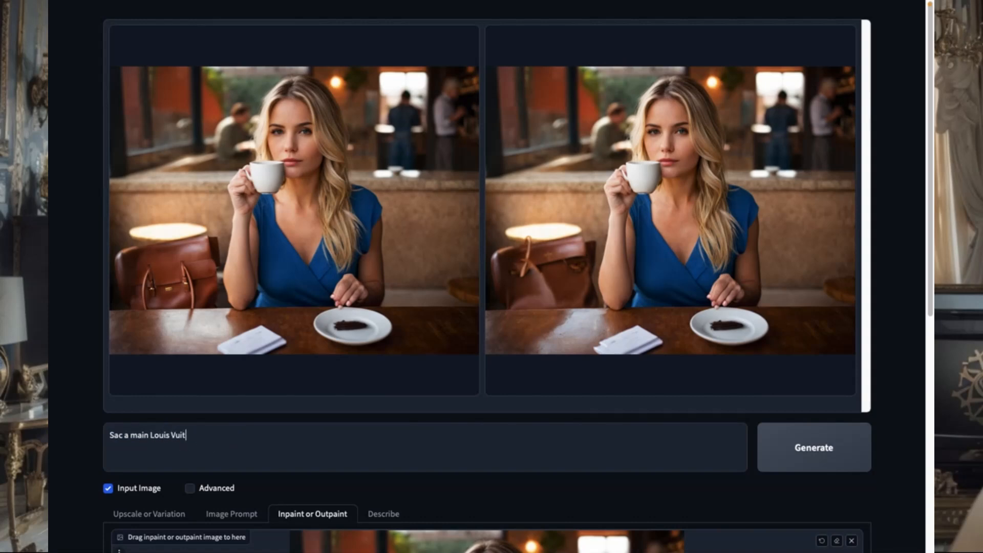
pyautogui.click(833, 449)
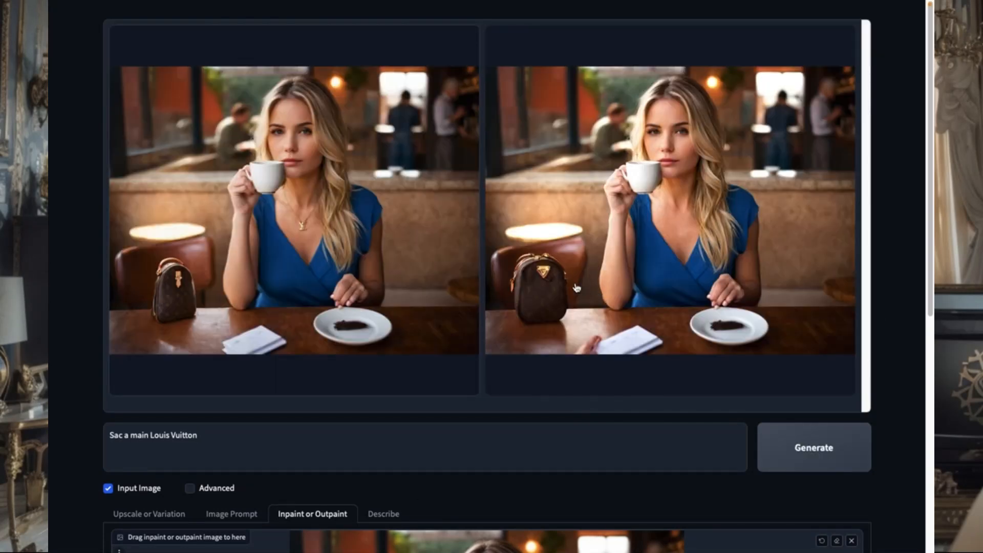
# Step: Enlarge the second image with the Louis Vuitton handbag and download it
pyautogui.click(577, 288)
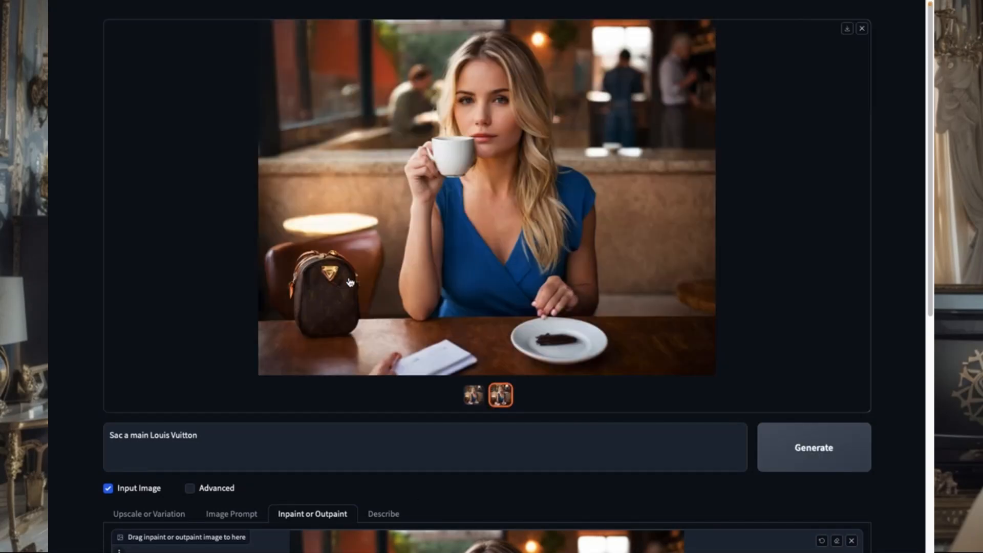
pyautogui.click(846, 29)
pyautogui.scroll(-2, 516, 306)
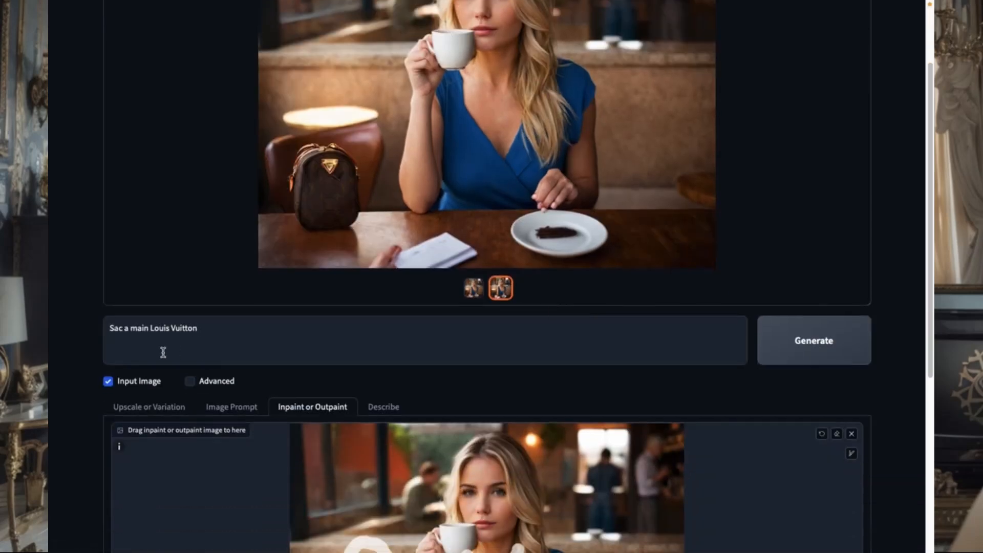
pyautogui.scroll(-5, 204, 340)
pyautogui.scroll(6, 491, 277)
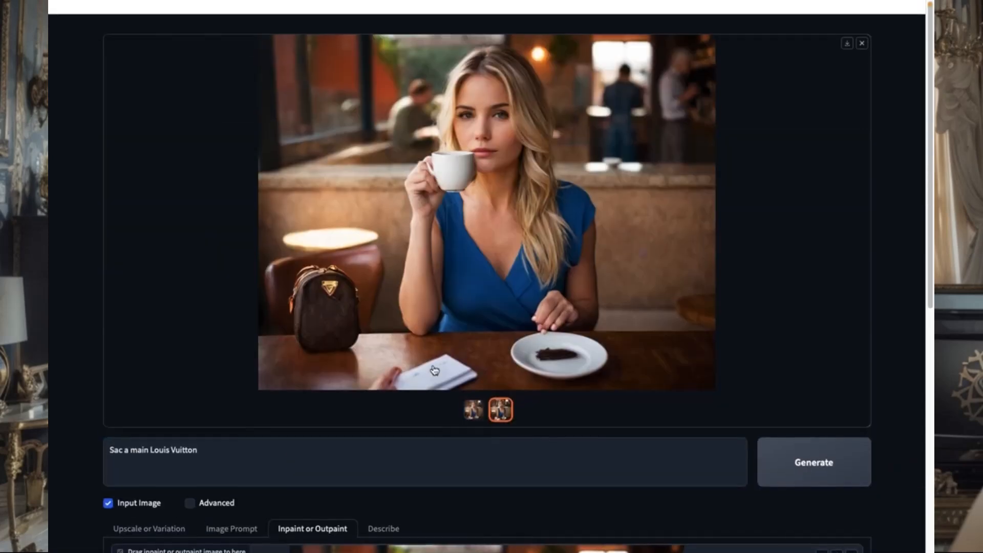